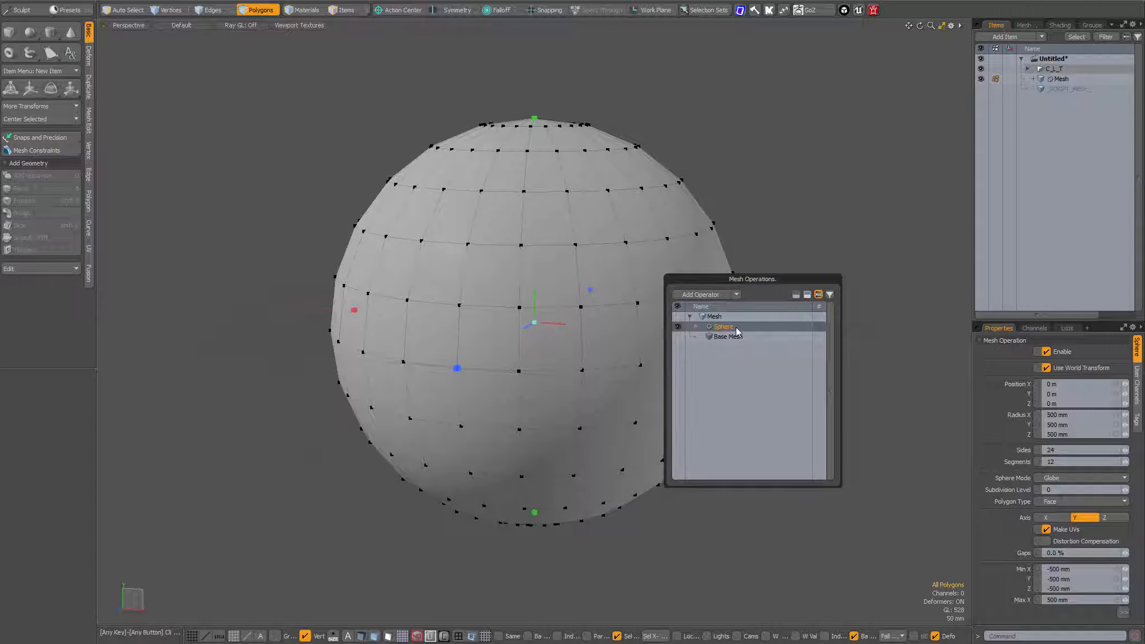
Create an instance of the Sphere operator in the mesh operation stack and rename the original operator Sphere_Orig.
left_click_drag(736, 328, 735, 322, "ctrl")
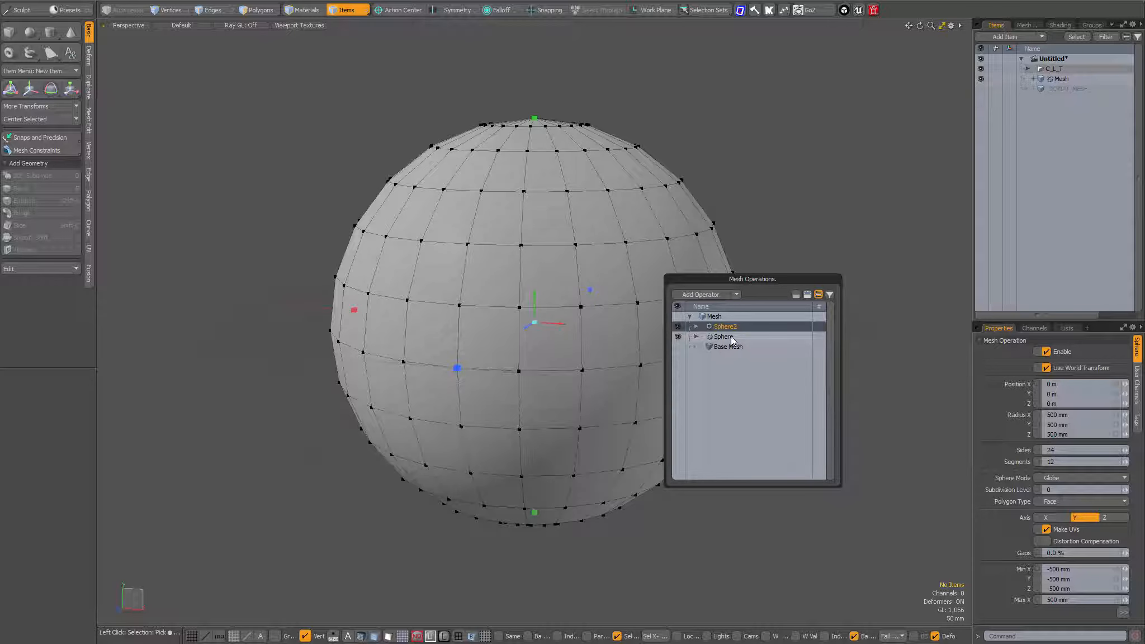
left_click(729, 337)
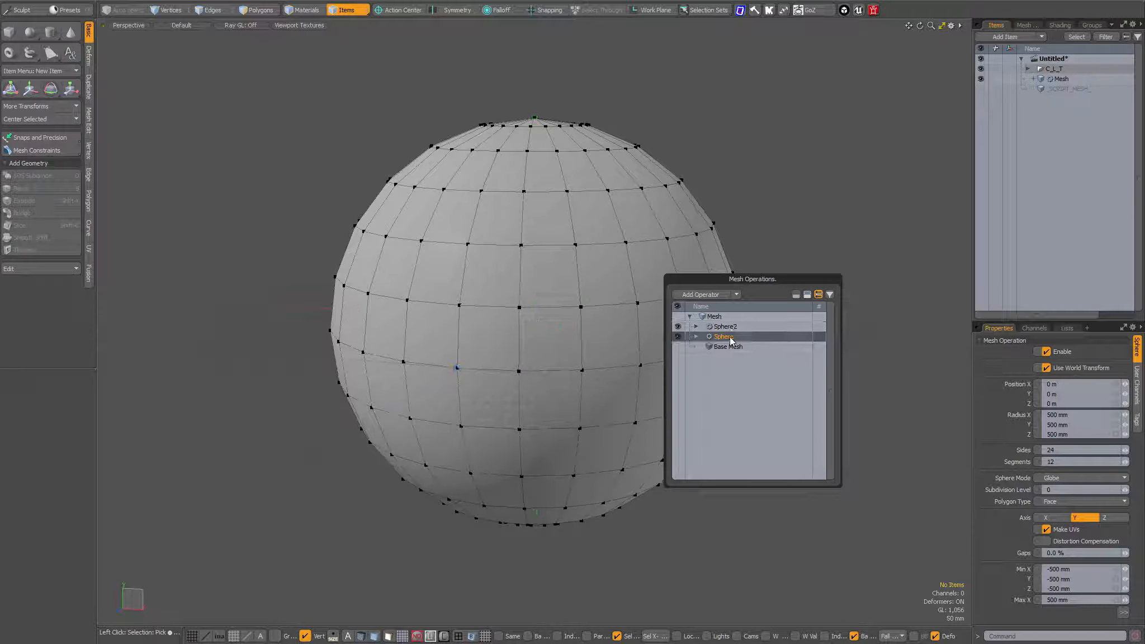
double_click(730, 337)
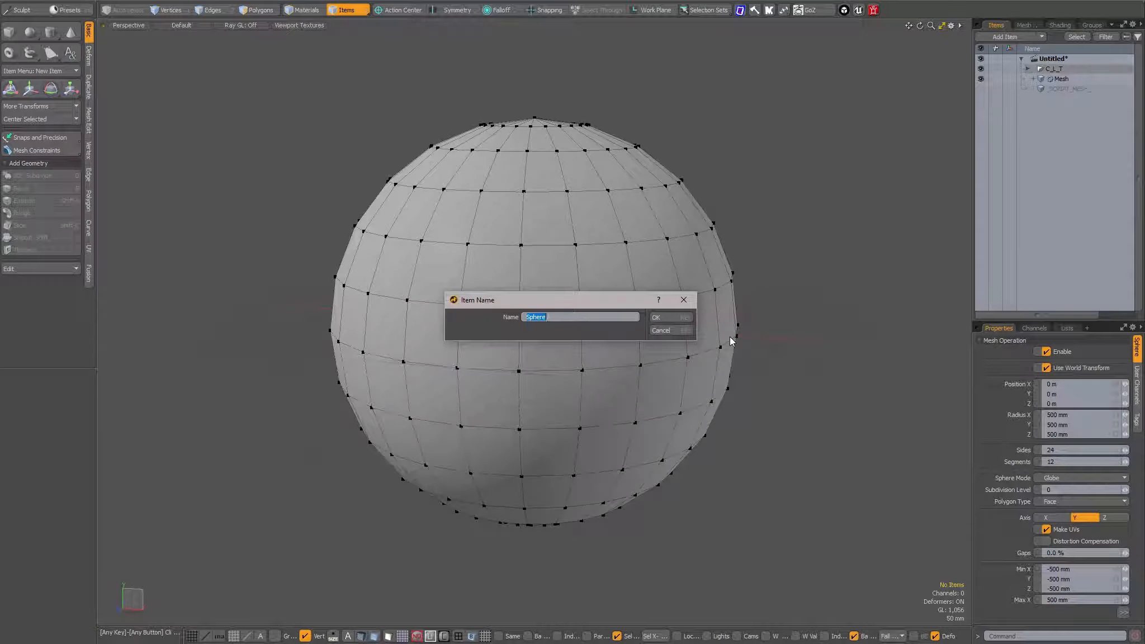
key("Right")
type("_Or")
type("e")
key("Return")
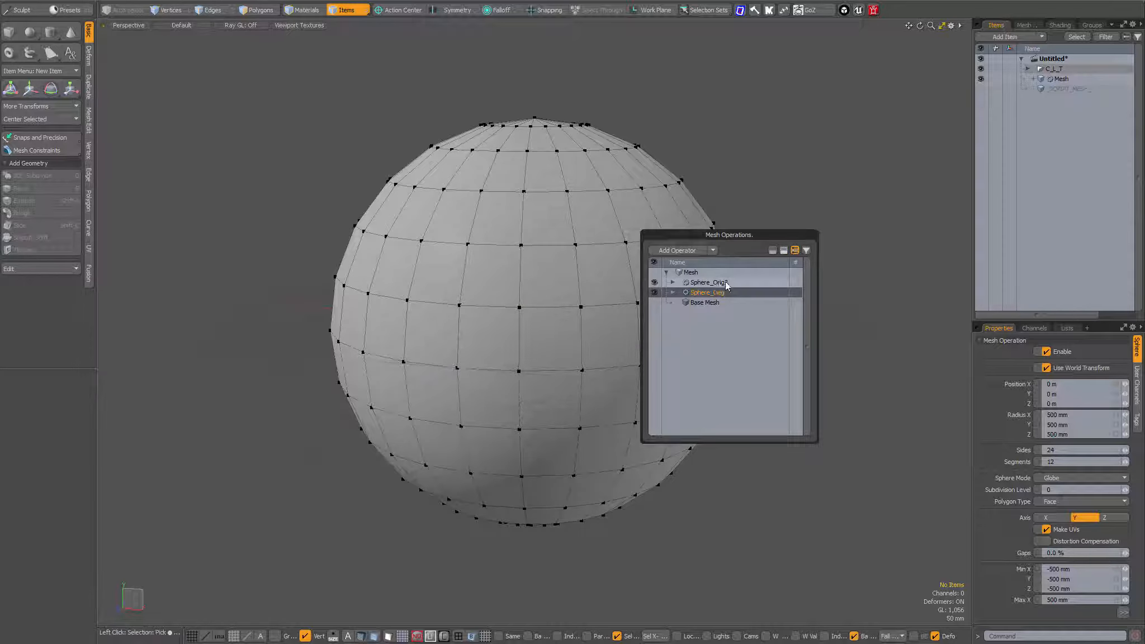
Rename the instanced sphere operator as Sphere_Inst.
left_click(724, 282)
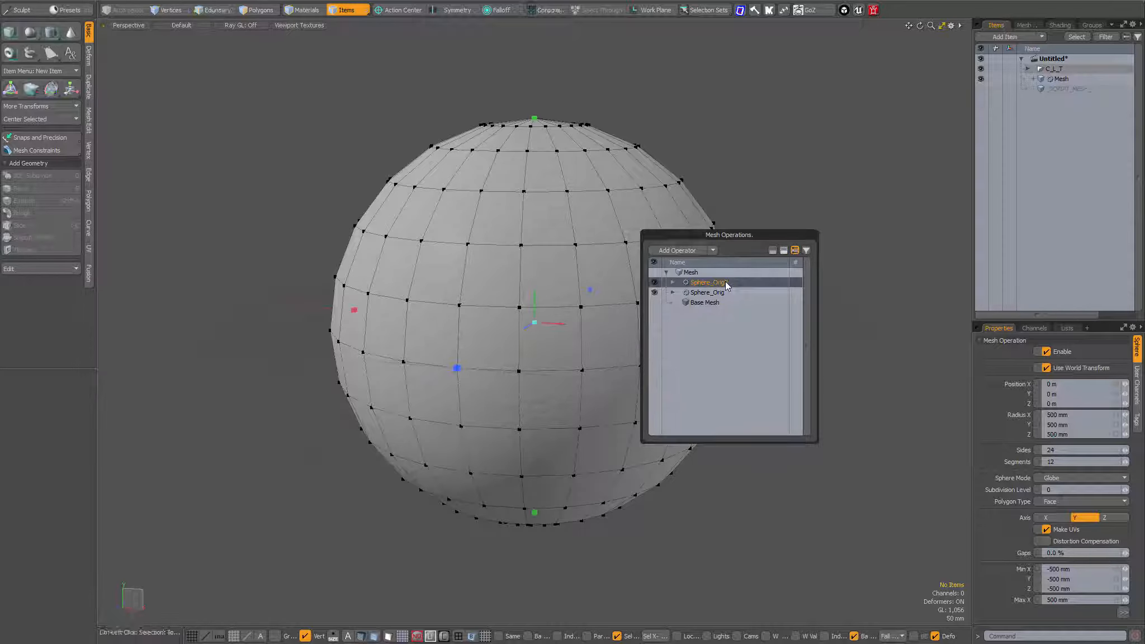
double_click(726, 281)
key("End")
key("BackSpace")
key("BackSpace")
key("BackSpace")
key("BackSpace")
key("BackSpace")
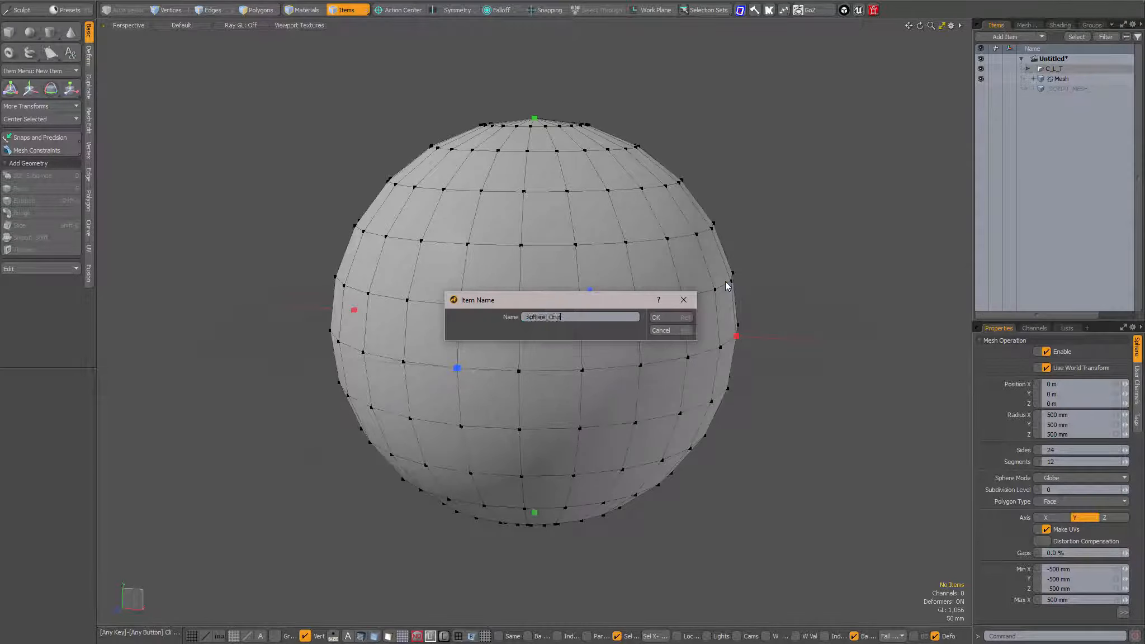
type("Inst")
key("Return")
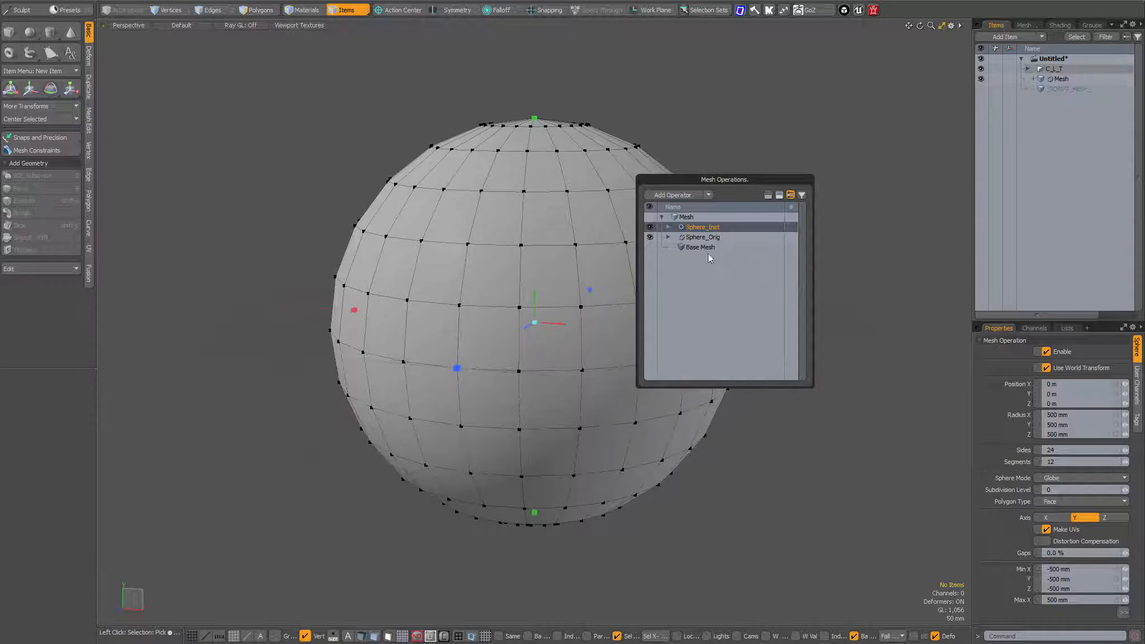
Select the Sphere_Orig operator, then disable Sphere_Inst and enable it again.
left_click(704, 238)
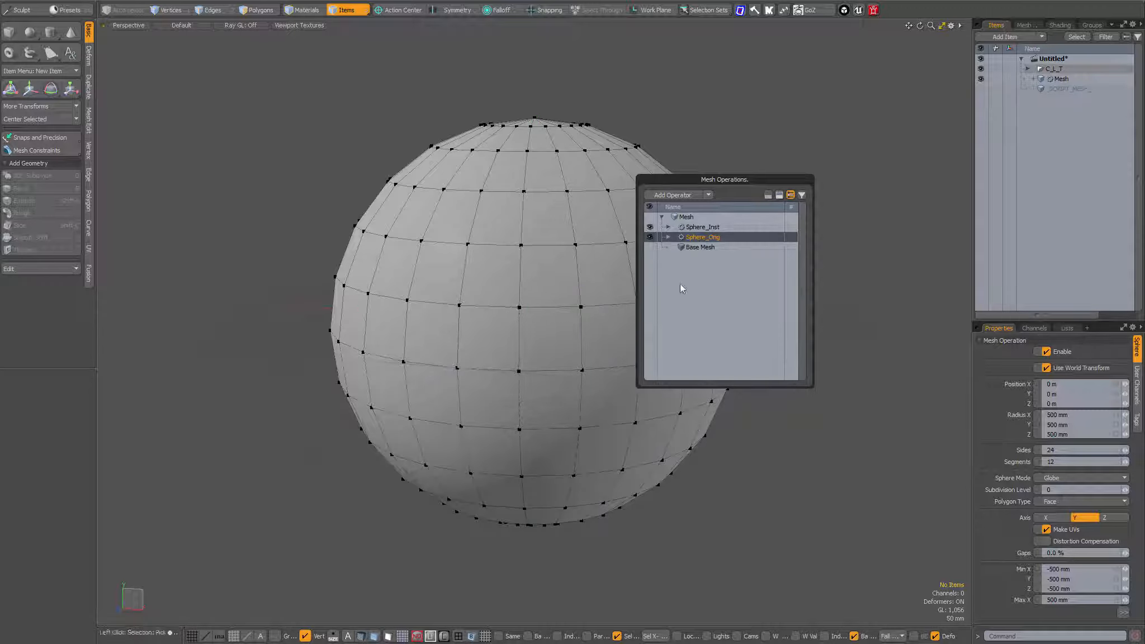
left_click(650, 226)
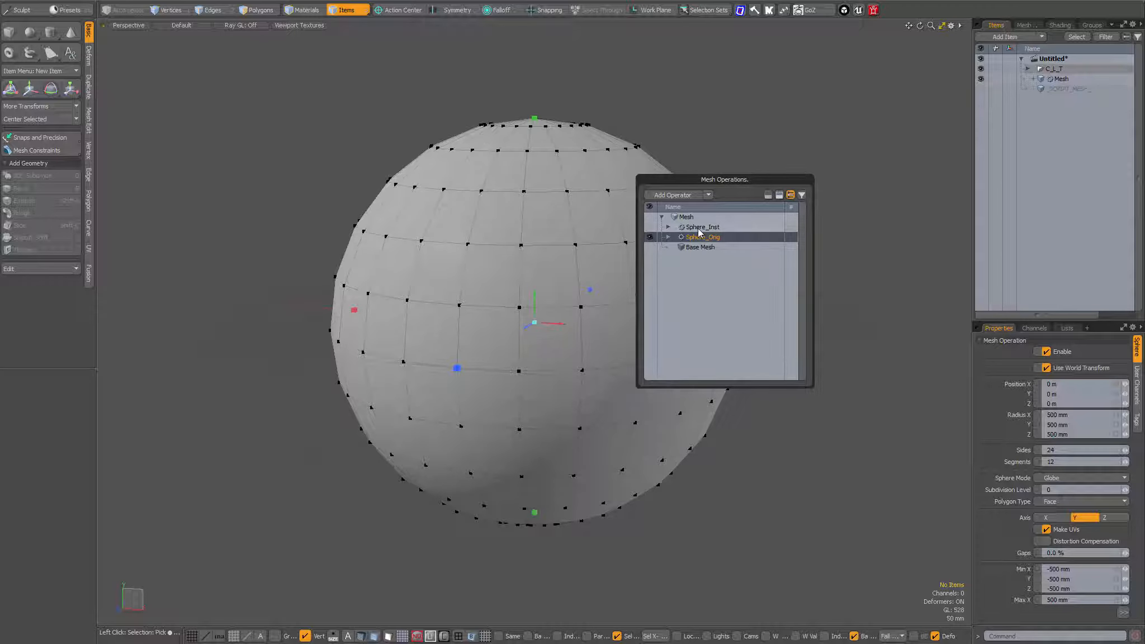
left_click(650, 227)
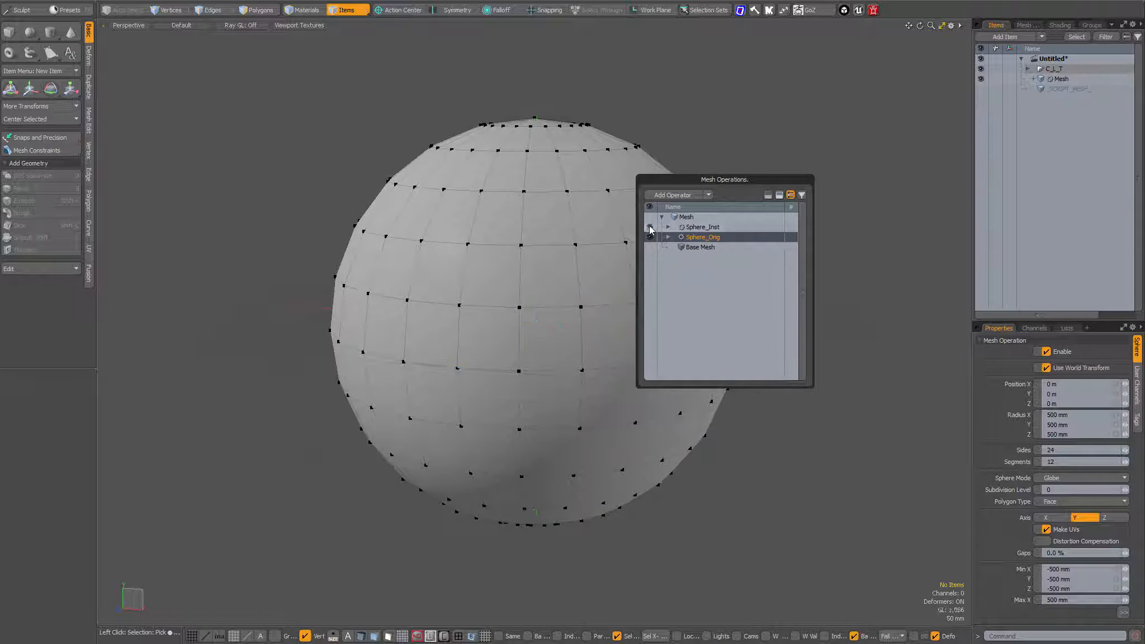
Move Sphere_Orig above Sphere_Inst in the operator stack and select Sphere_Inst to examine its channel values.
left_click_drag(693, 237, 692, 222)
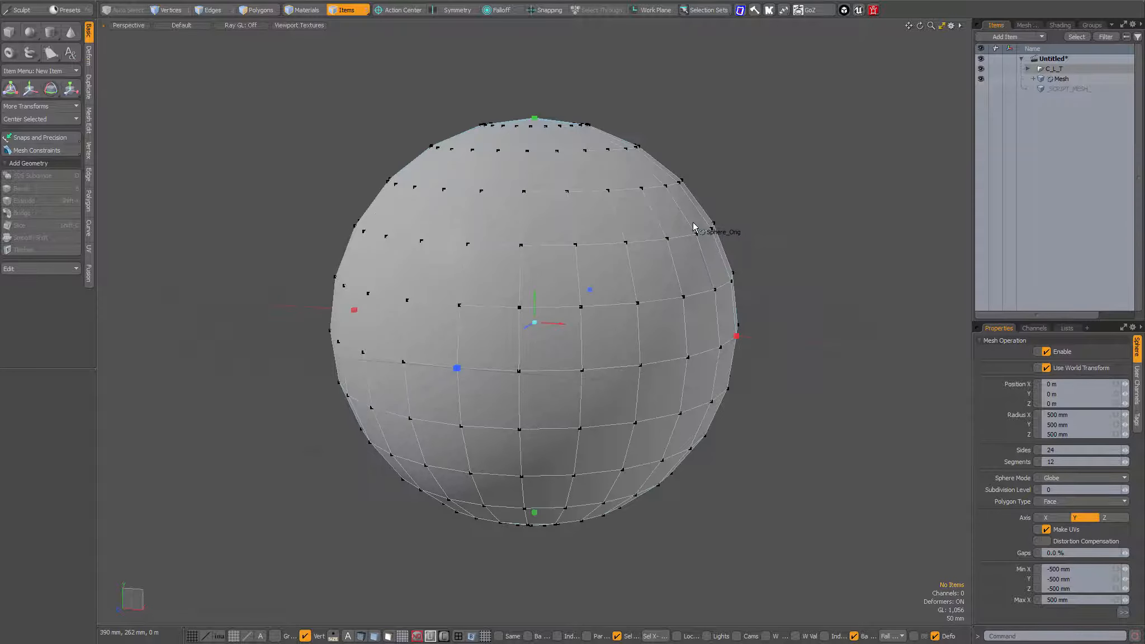
key("ctrl+alt+m")
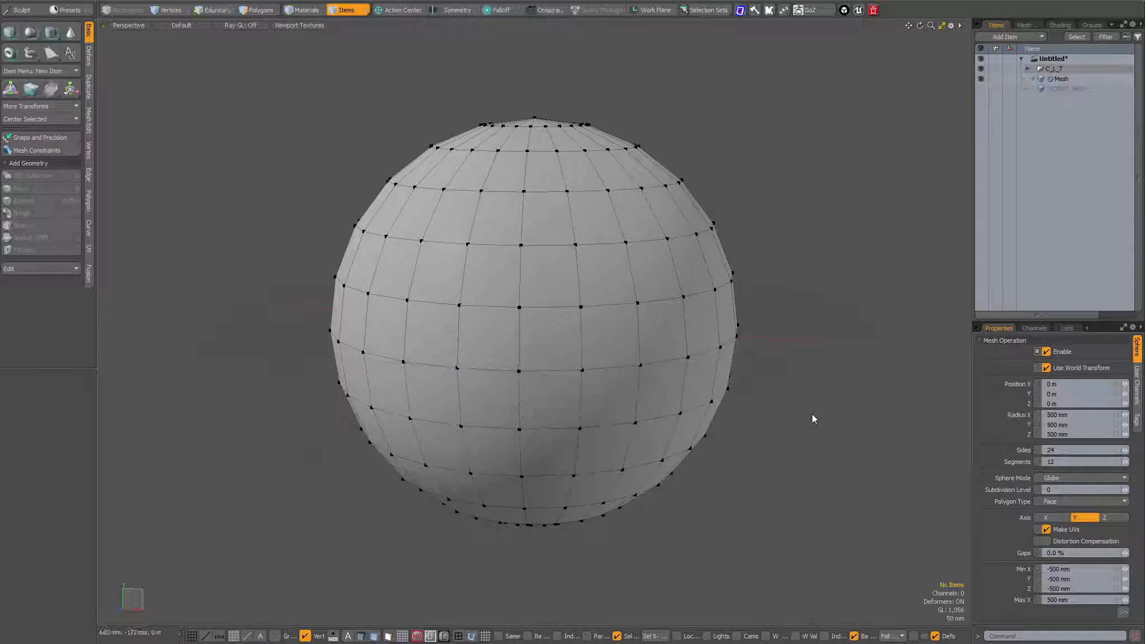
key("shift+F7")
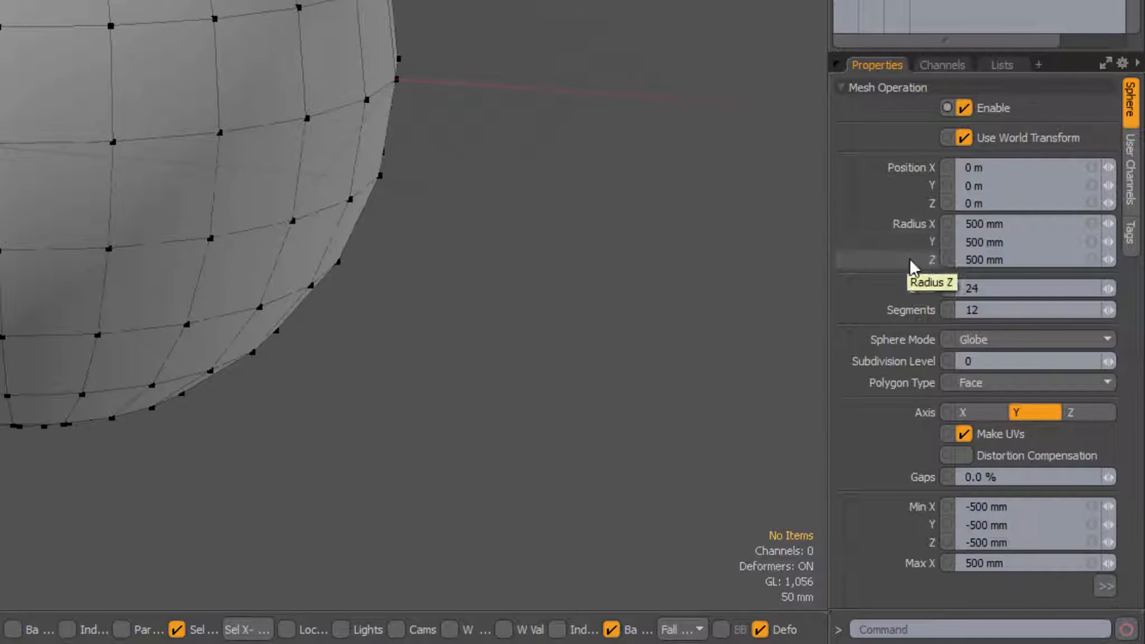
mouse_move(950, 185)
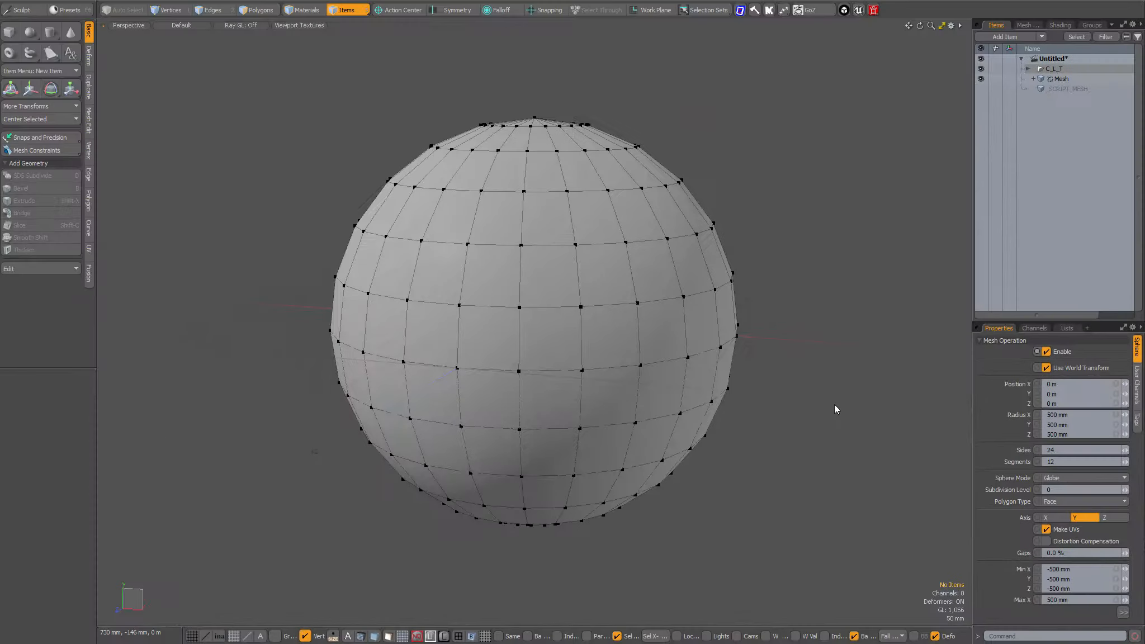
Set the Y radius of the Sphere_Orig operator to 300 mm.
key("ctrl+shift+m")
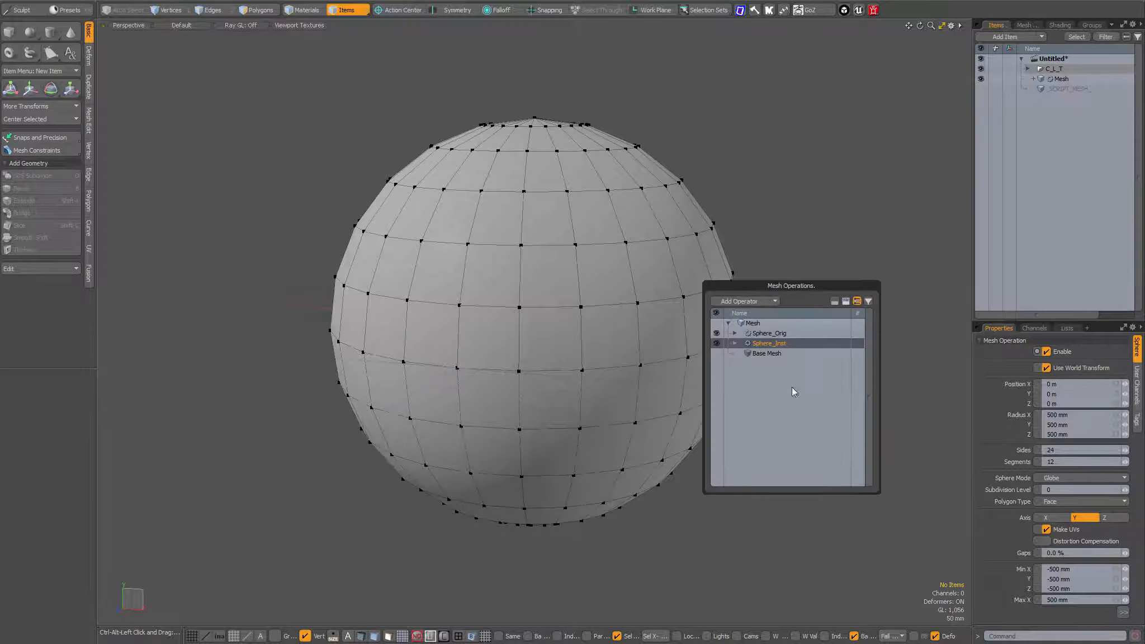
left_click(767, 334)
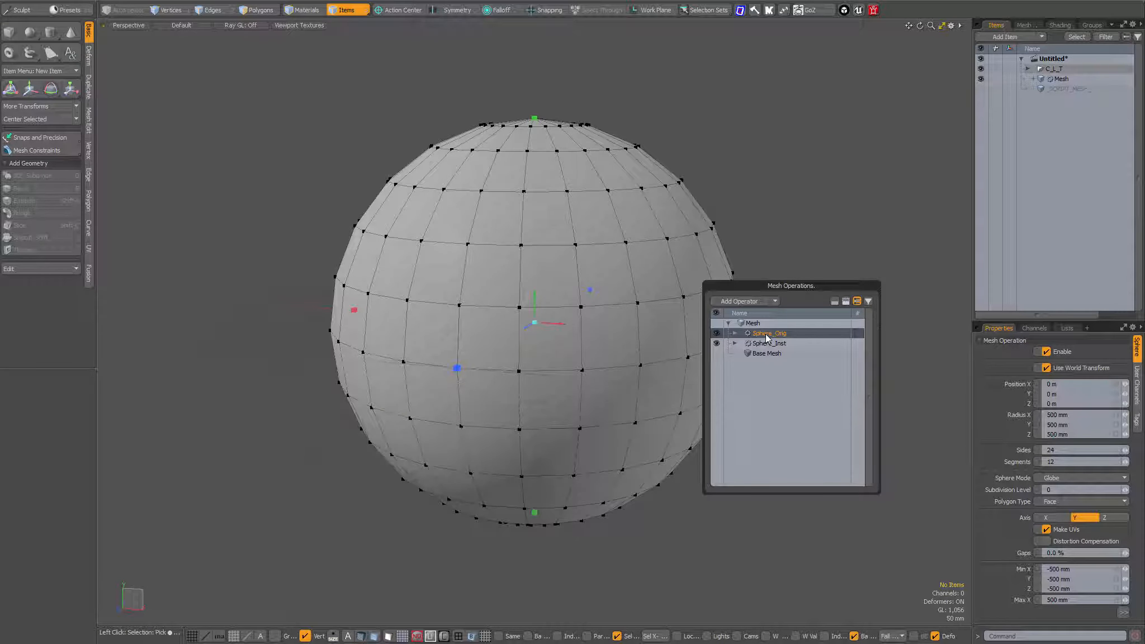
left_click(1064, 426)
left_click(1065, 425)
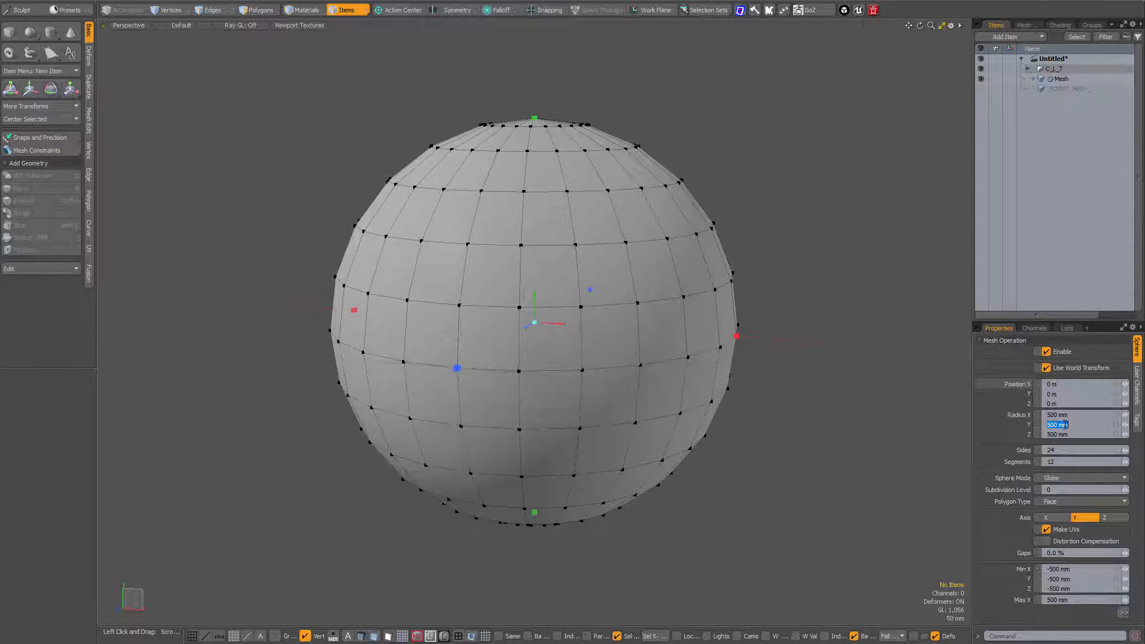
type("300")
key("Return")
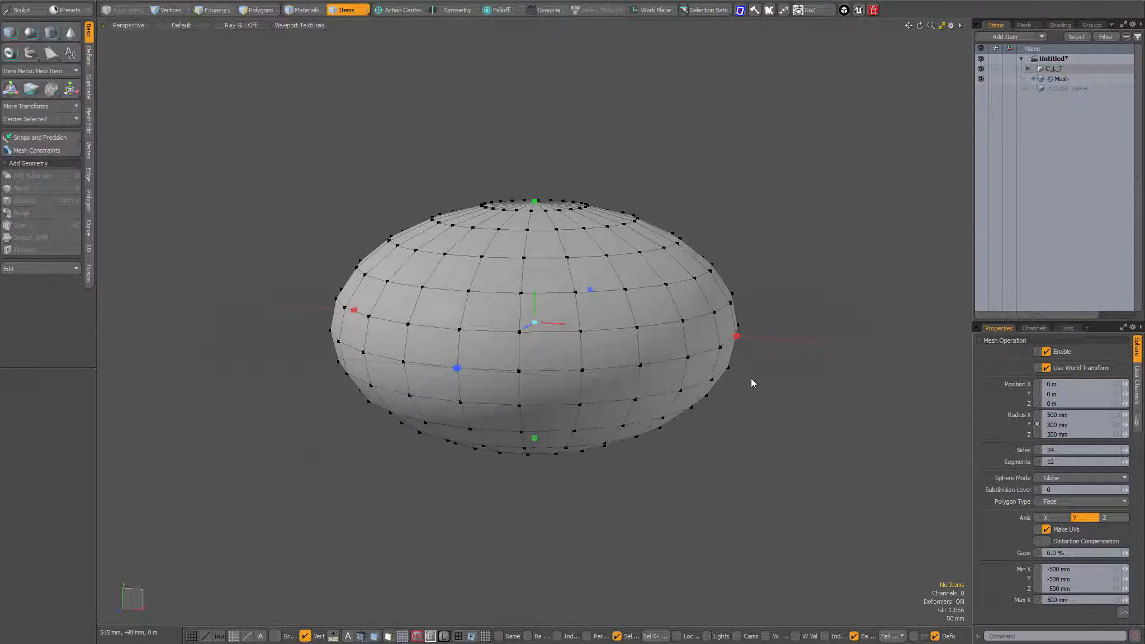
Select Sphere_Inst and examine the Y radius it inherits from the original sphere.
key("ctrl+alt+m")
left_click(727, 334)
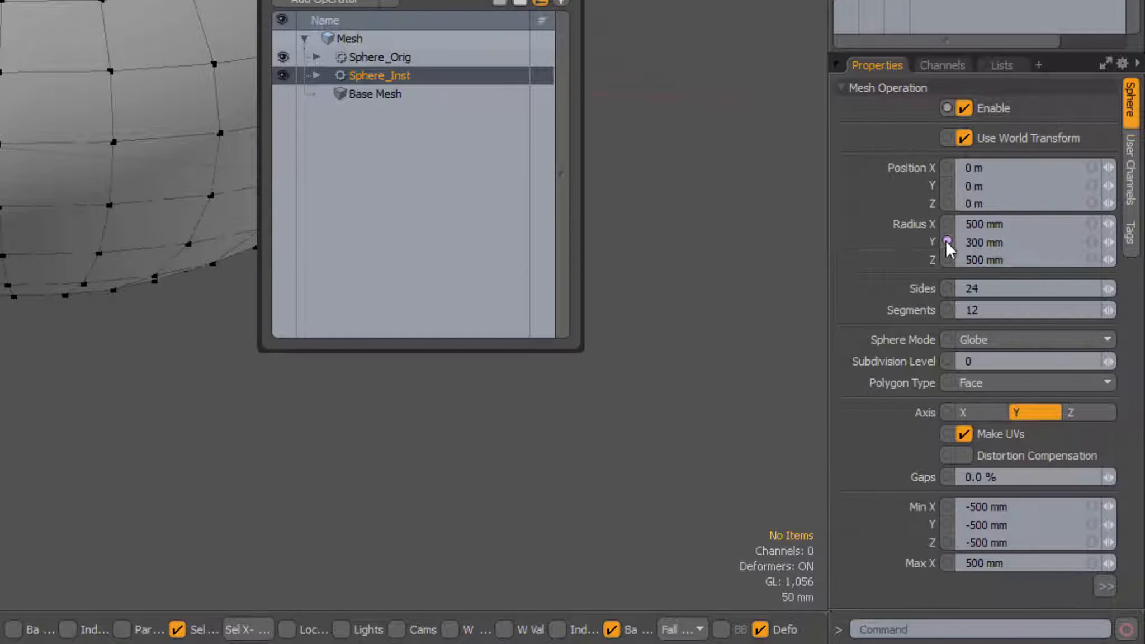
left_click(801, 239)
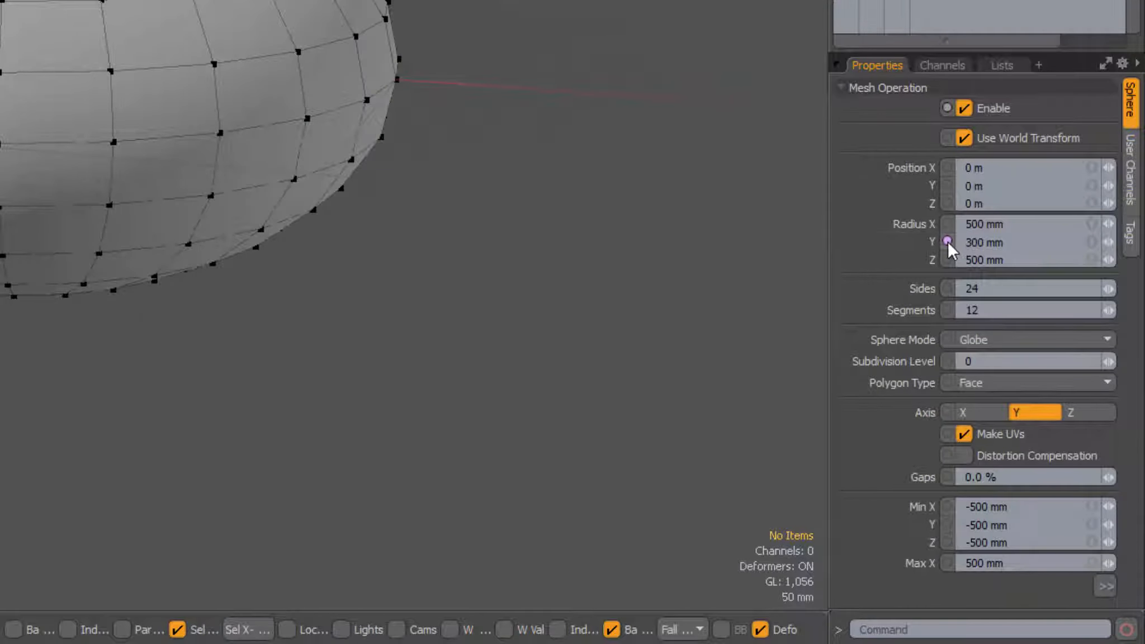
mouse_move(947, 240)
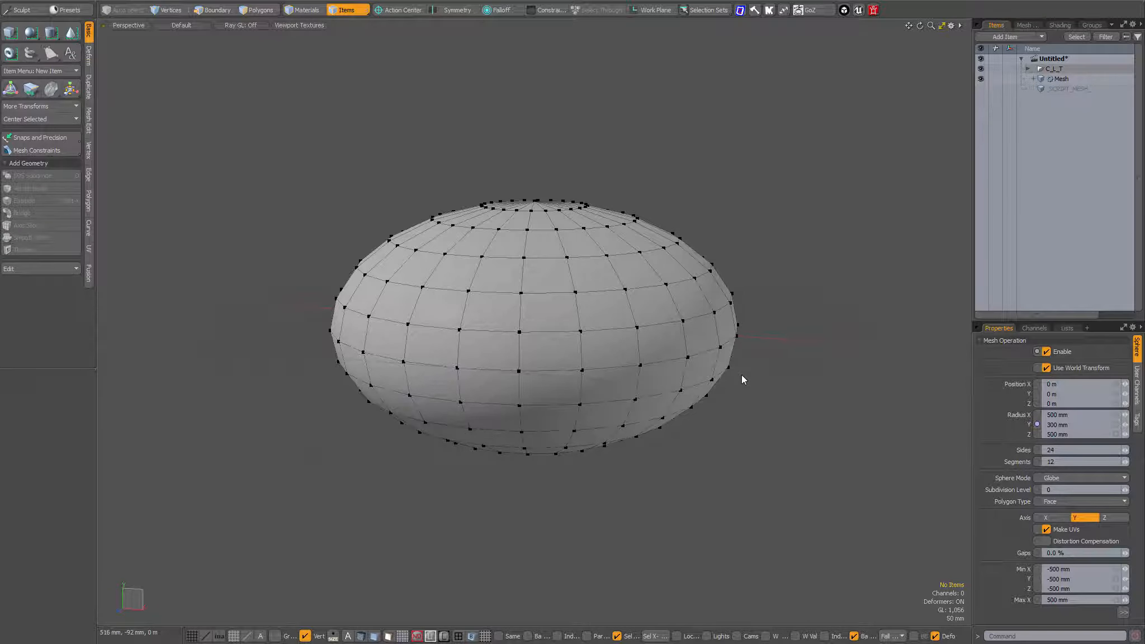
Resize Sphere_Orig to radii of about 352 mm in X and 346 mm in Z, and move it to about 66, 48, 48 mm.
key("F7")
left_click(722, 322)
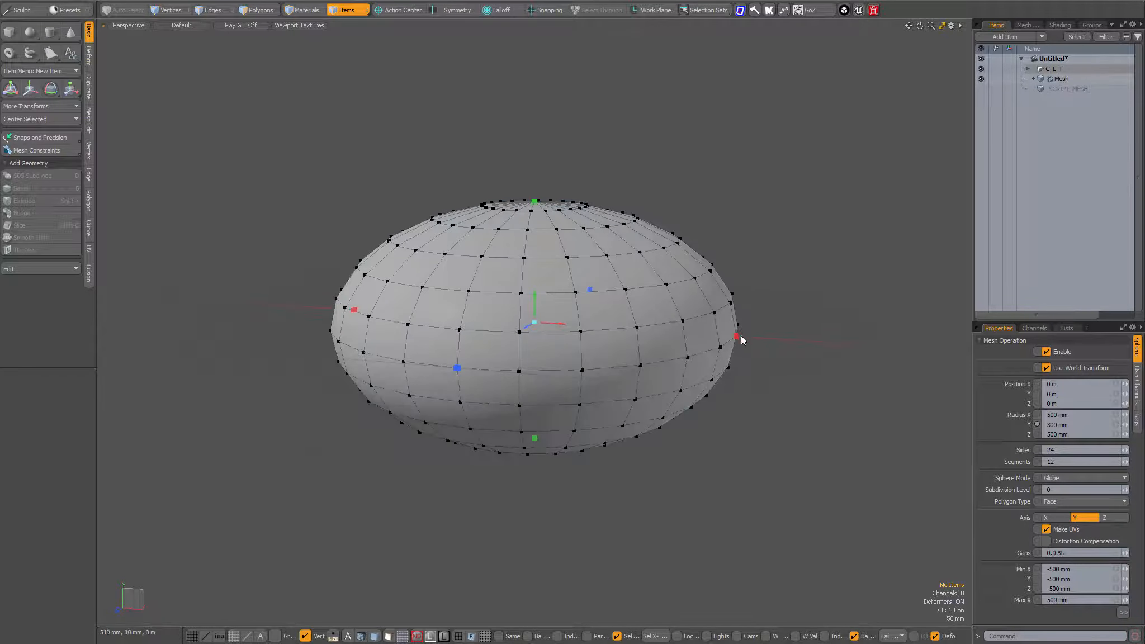
left_click_drag(737, 335, 674, 332)
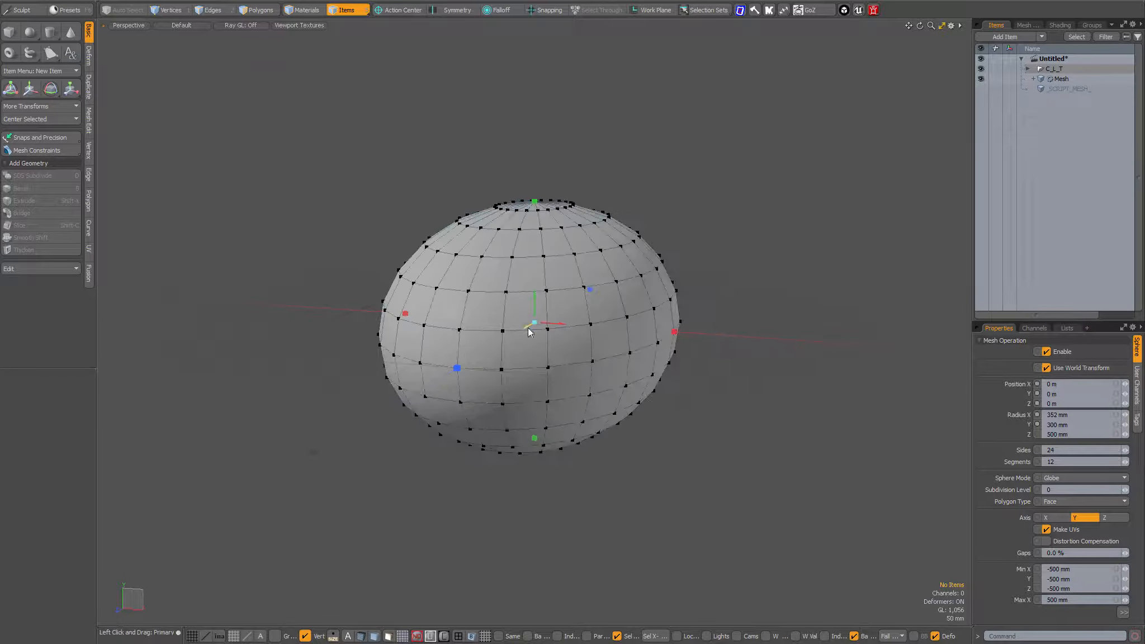
left_click_drag(528, 327, 594, 285)
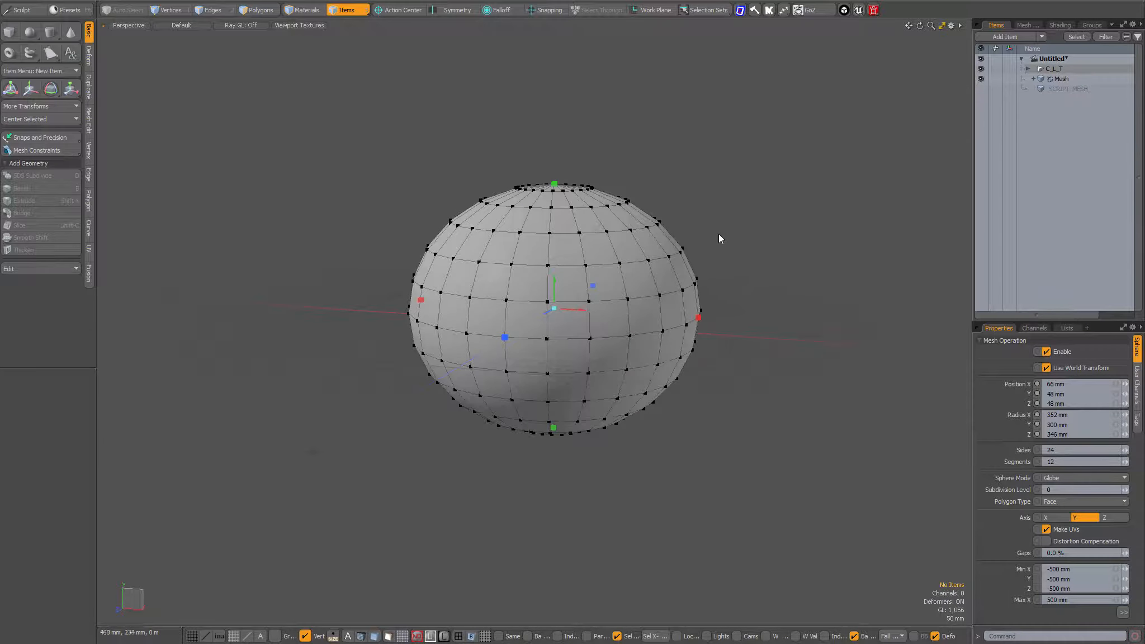
Select Sphere_Inst, check its inherited channels, and override its Y radius with 1 m.
key("F3")
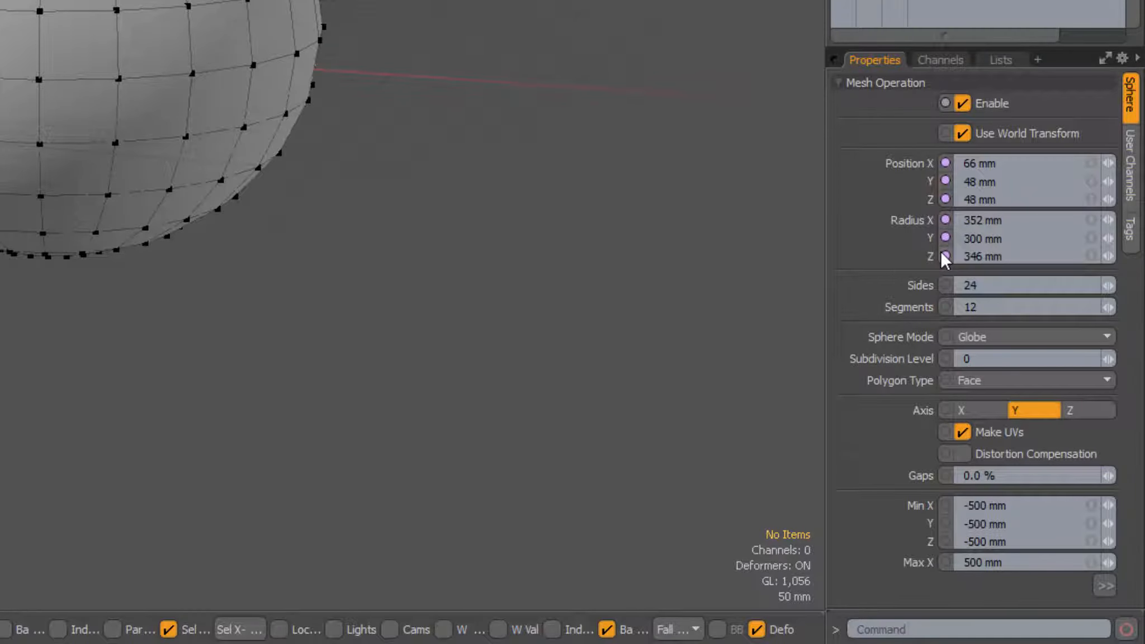
mouse_move(945, 258)
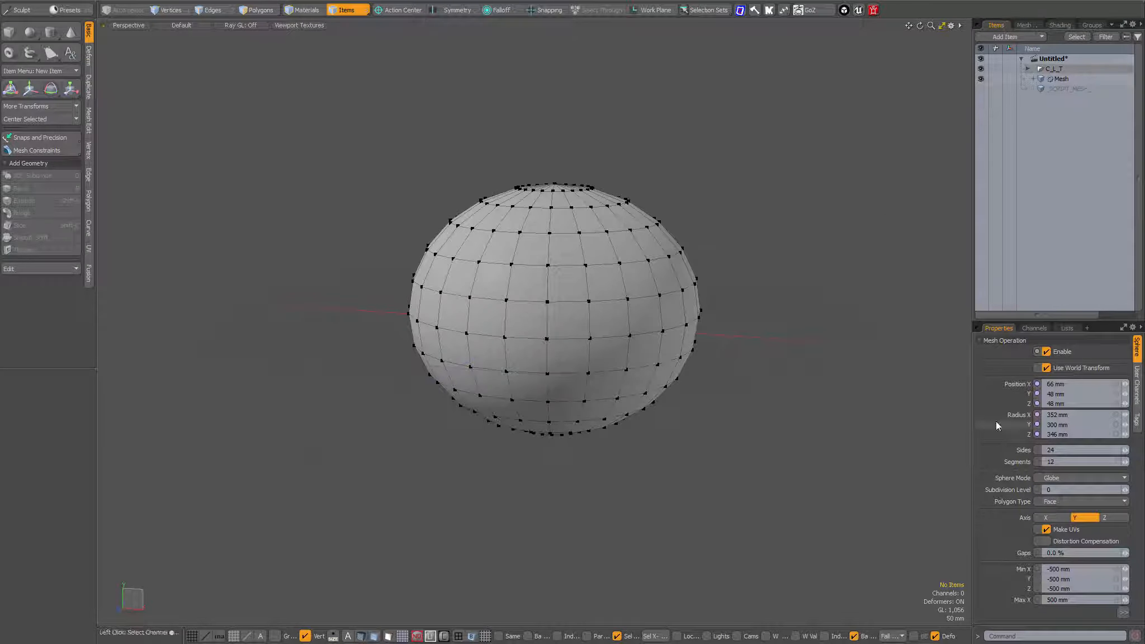
left_click(1061, 425)
type("1")
key("Return")
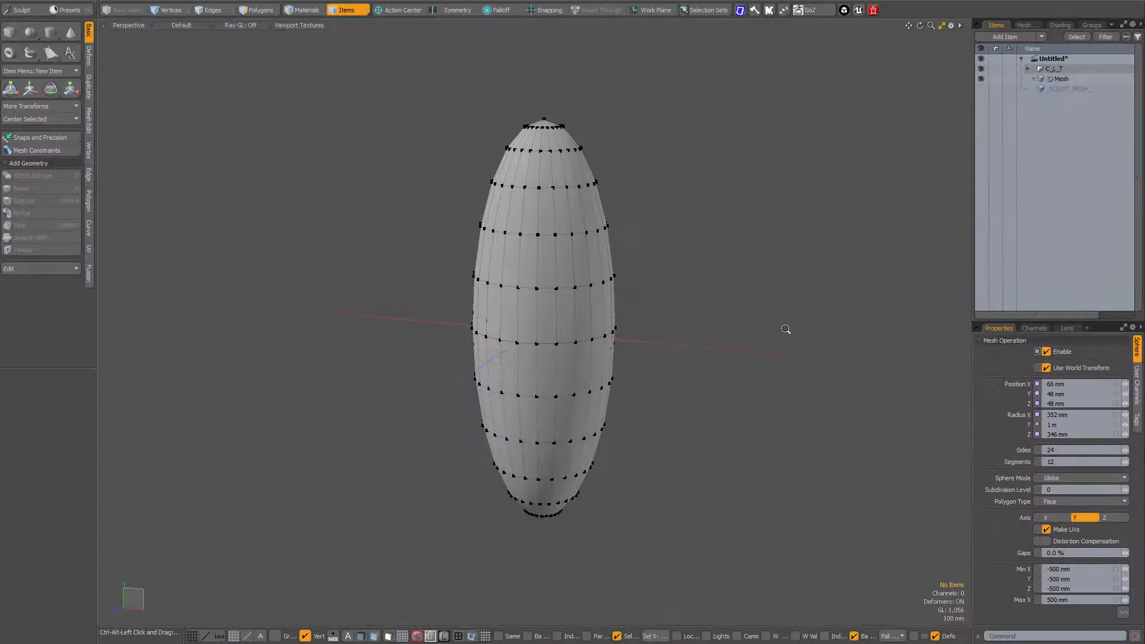
Set the Y radius of Sphere_Orig to 2 m and select Sphere_Inst to check its own Y radius.
key("ctrl+alt+m")
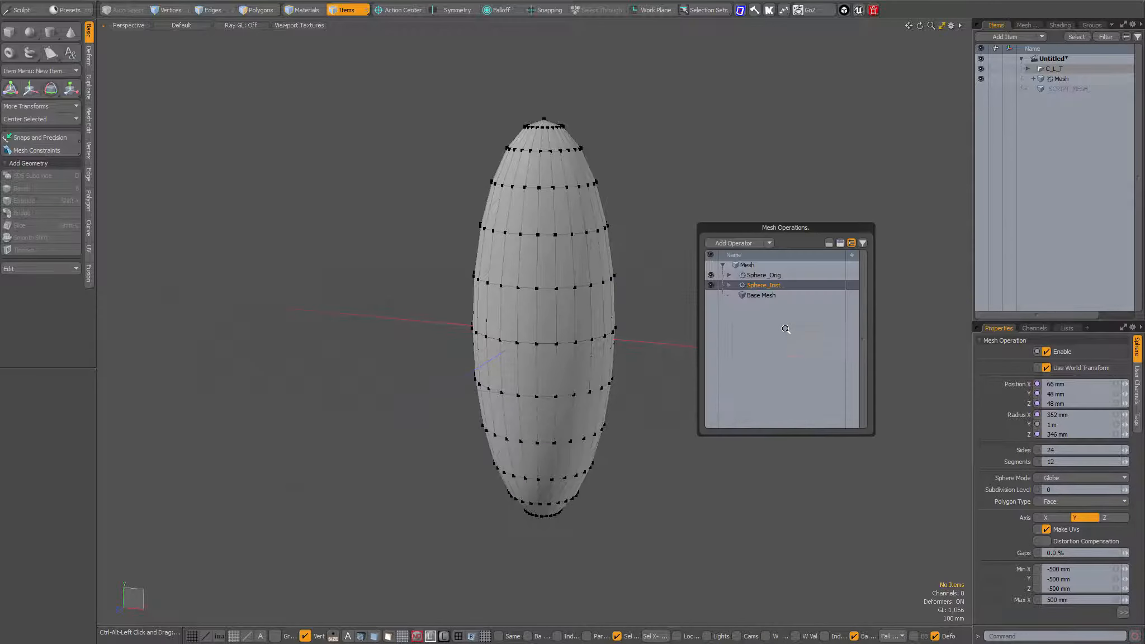
left_click(760, 276)
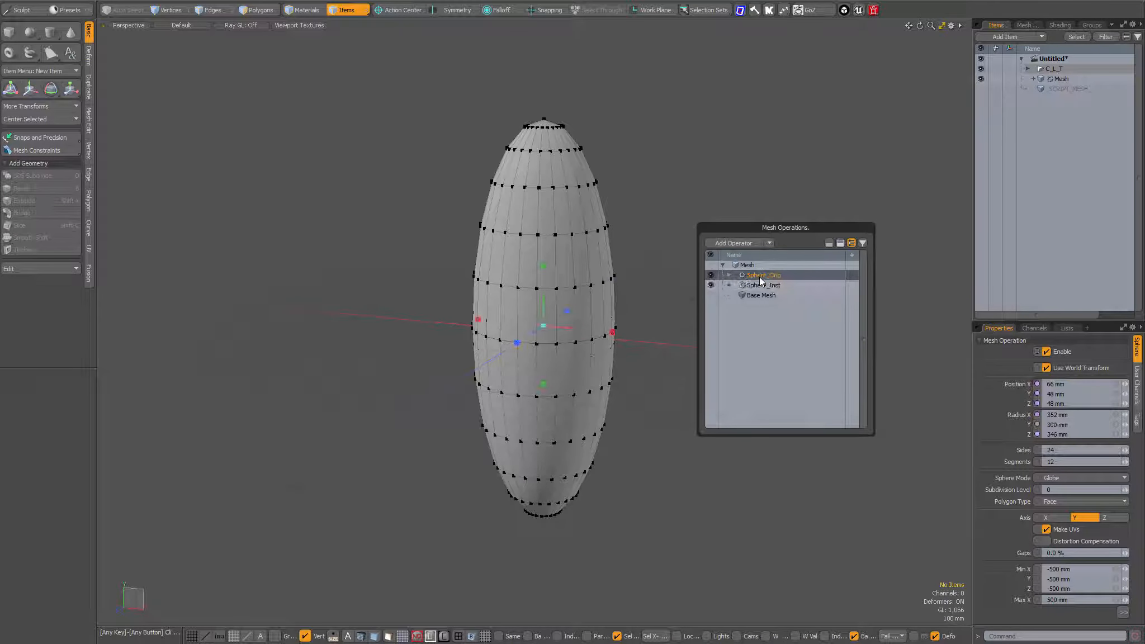
left_click(1062, 424)
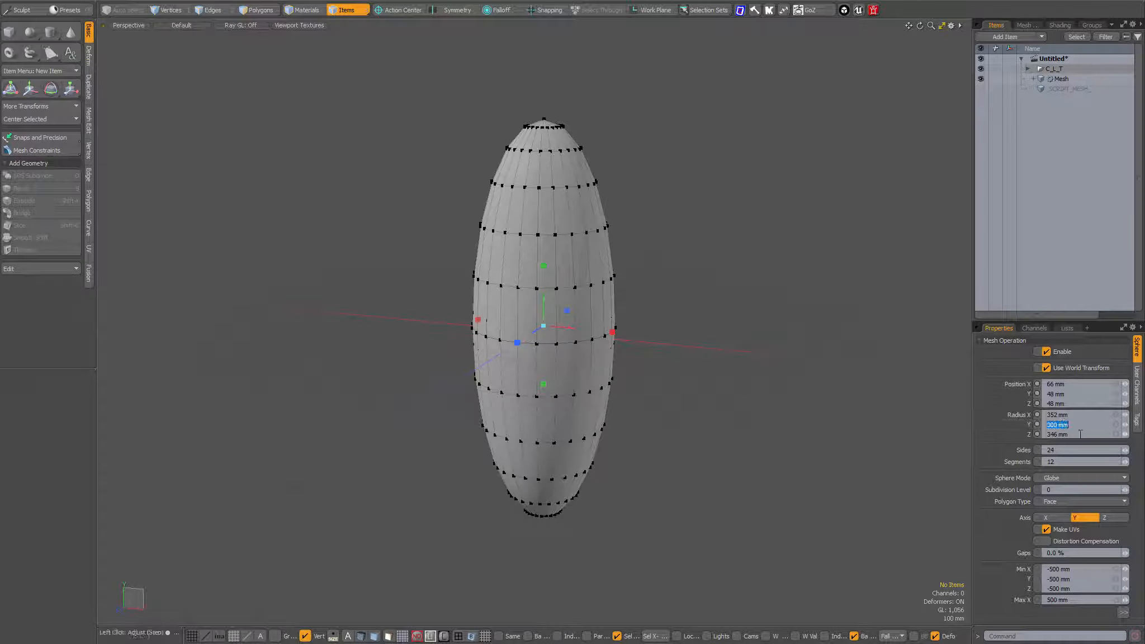
type("2")
key("Return")
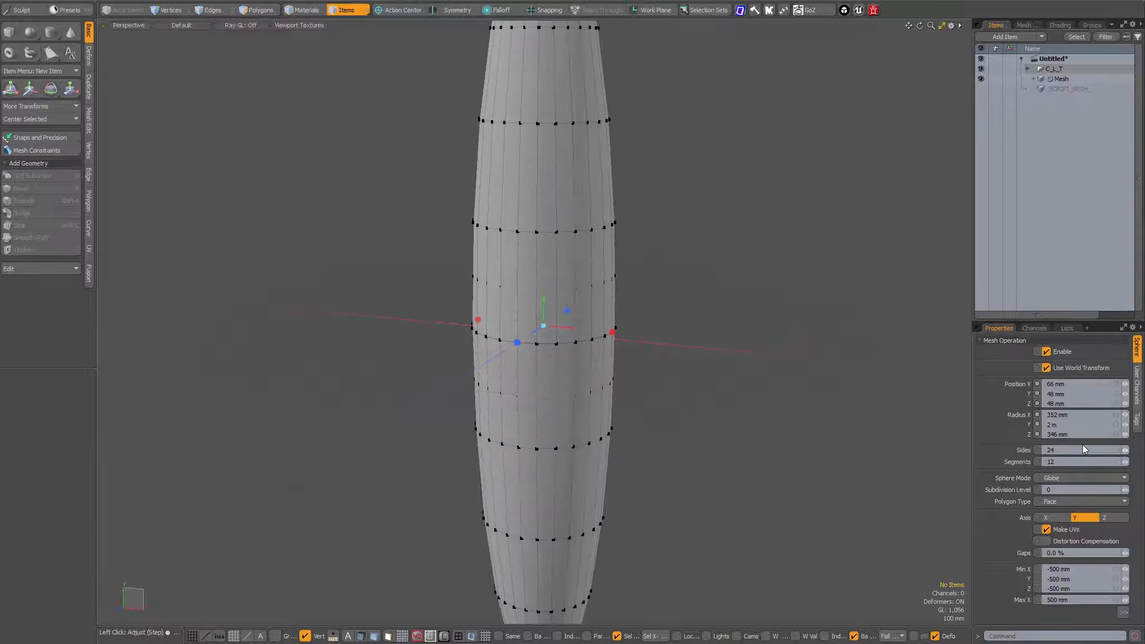
scroll(736, 395, "down", 2)
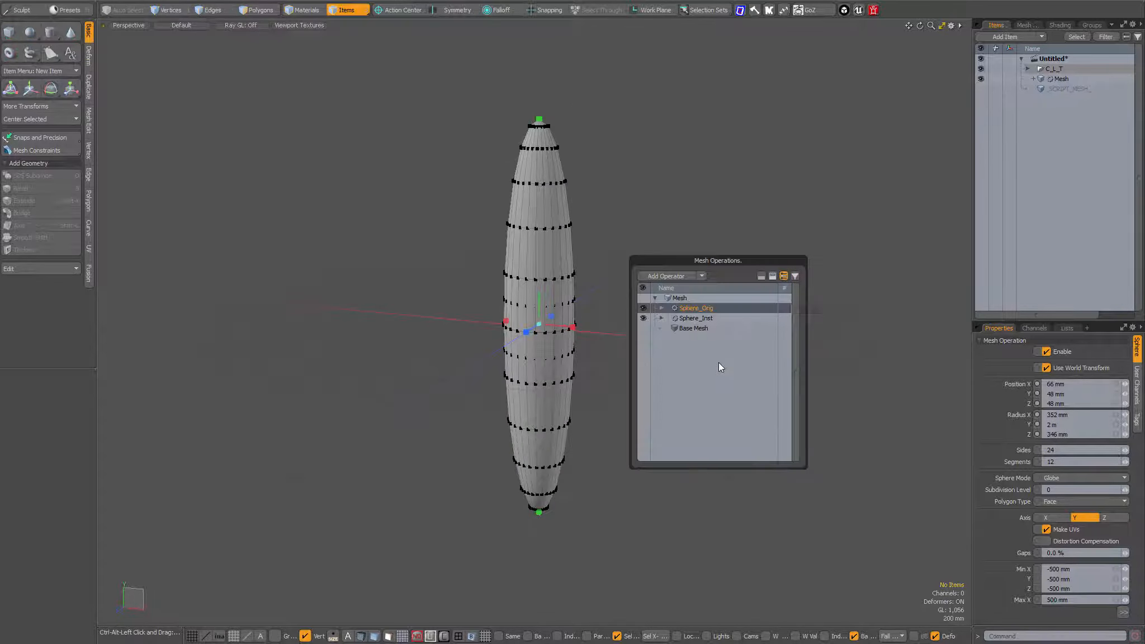
left_click(705, 318)
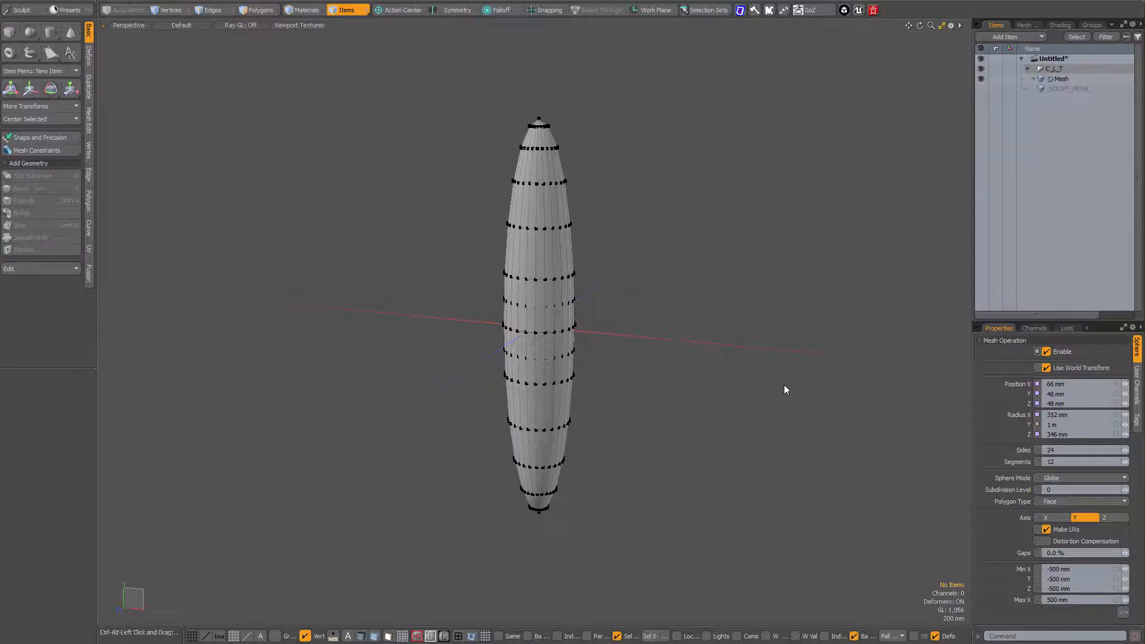
Set the X position of Sphere_Orig to 1 m and select Sphere_Inst to check which channels it inherits.
key("ctrl+alt+m")
left_click(771, 331)
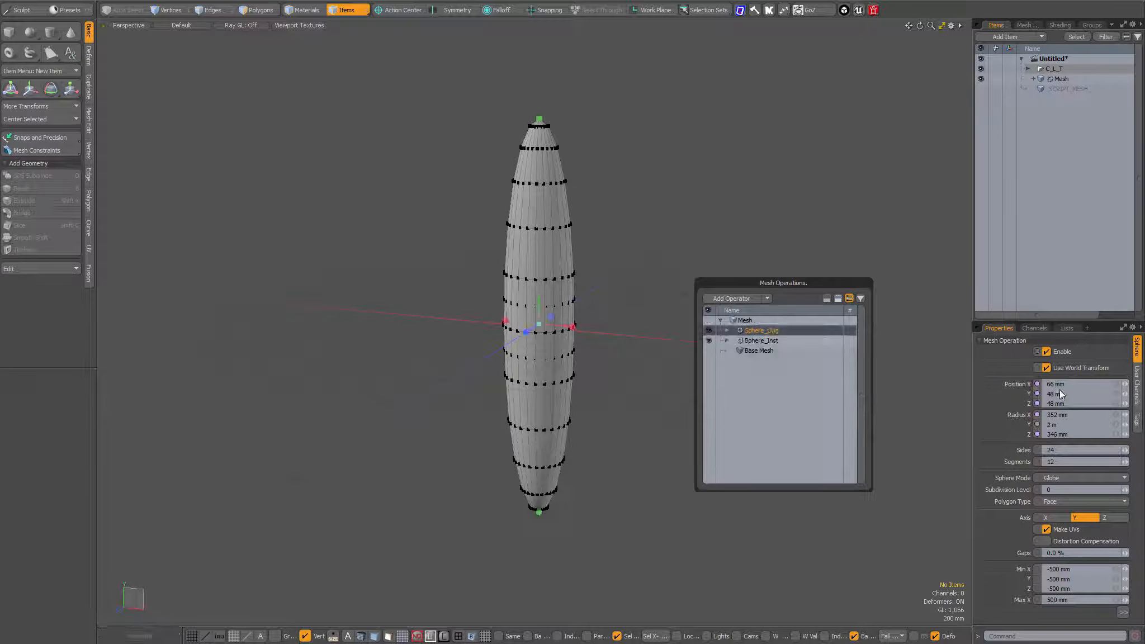
left_click(1059, 383)
type("1")
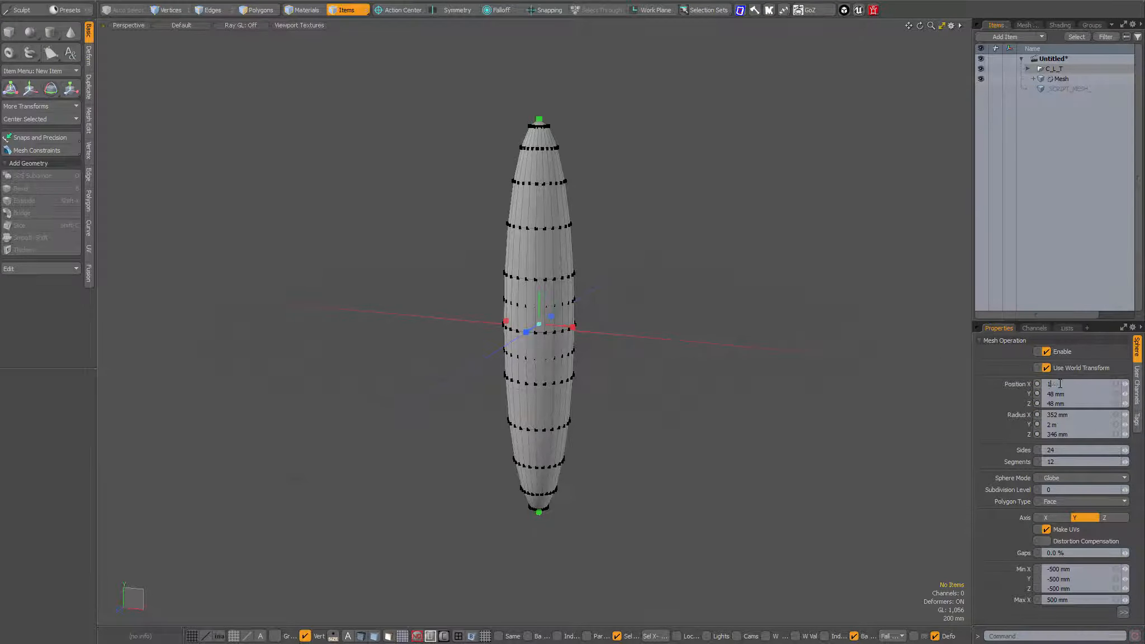
key("Return")
key("ctrl+alt+m")
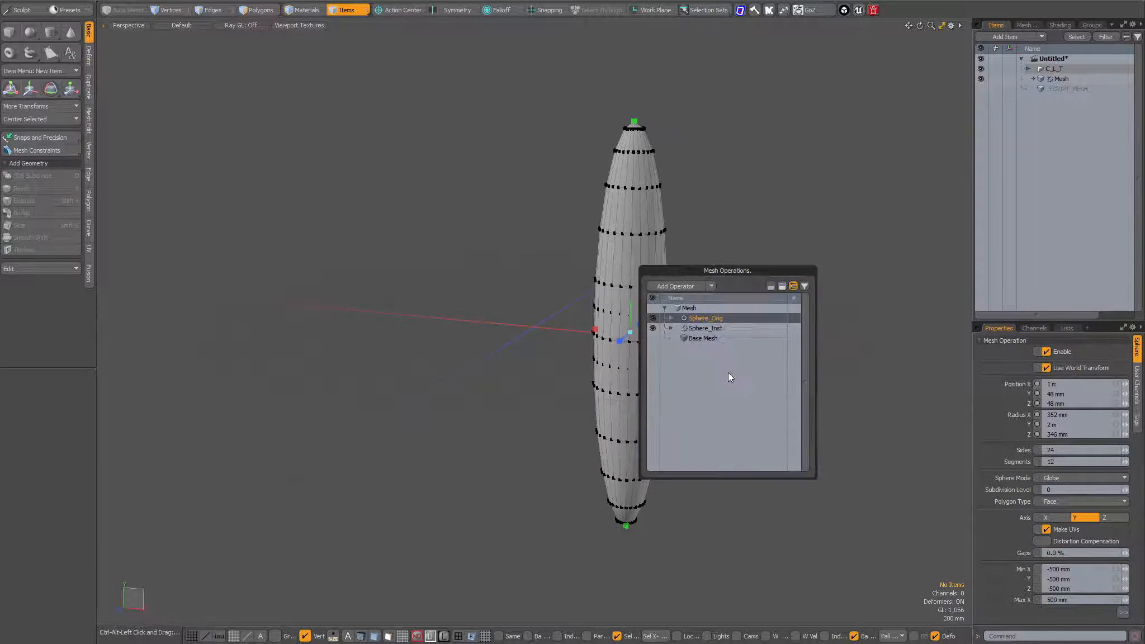
left_click(712, 331)
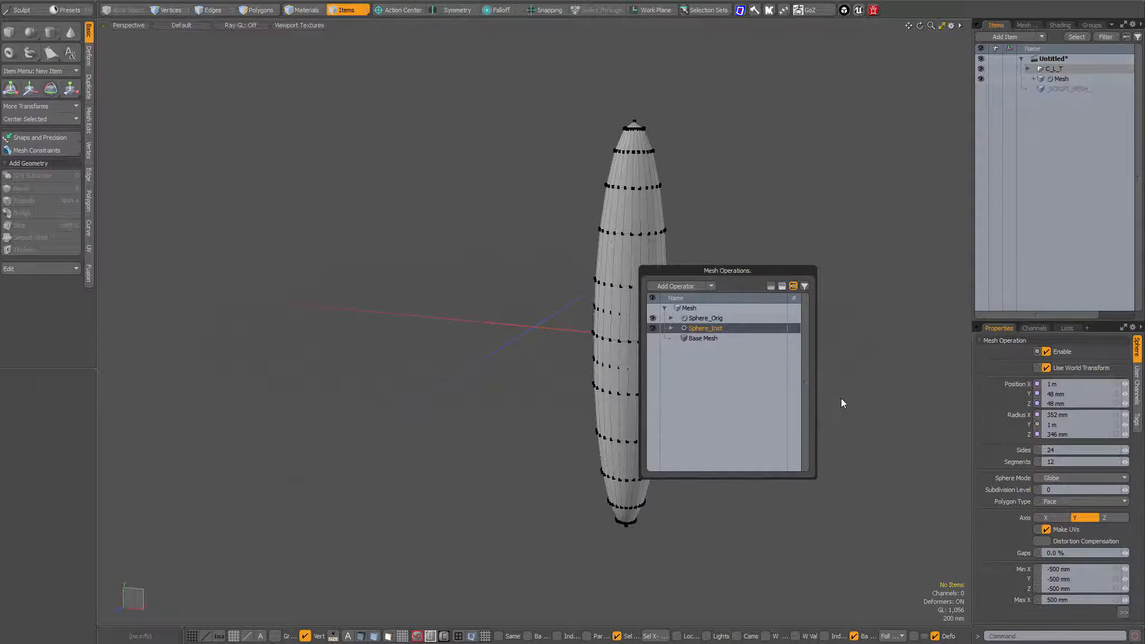
Select Sphere_Orig and set its Y radius to 1.5 m.
left_click(728, 320)
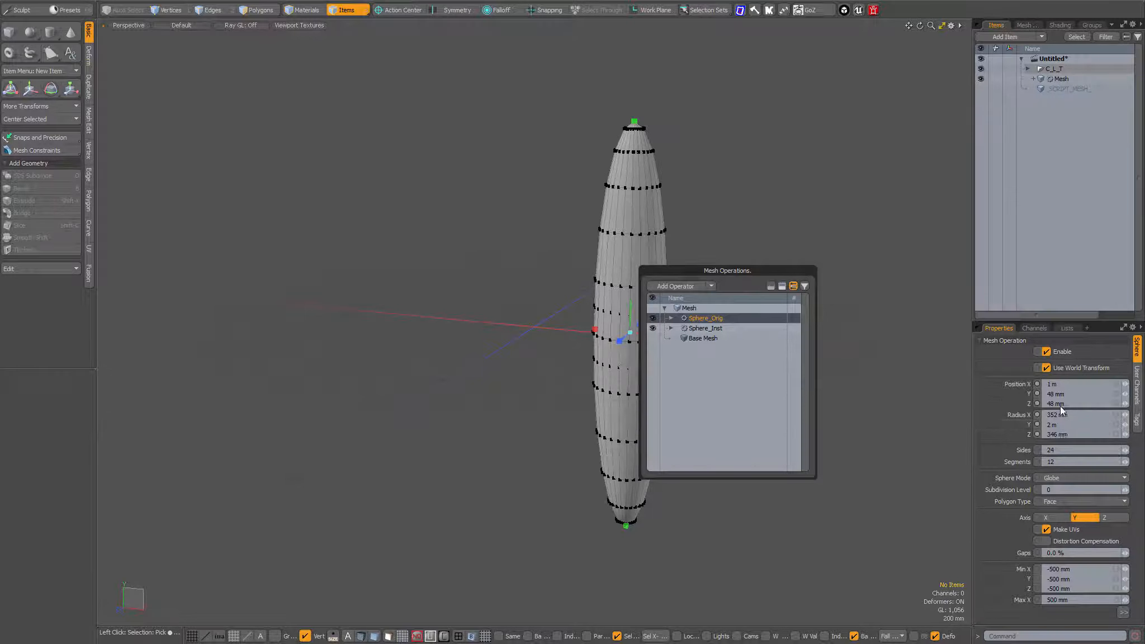
left_click(1061, 426)
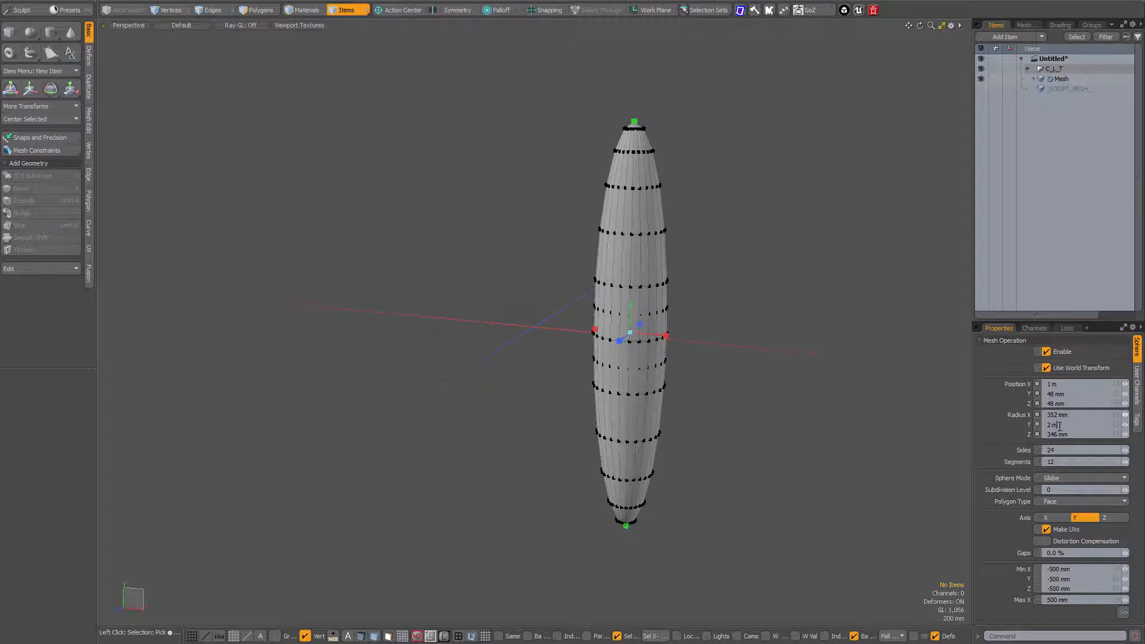
triple_click(1059, 427)
type("1.5")
key("Return")
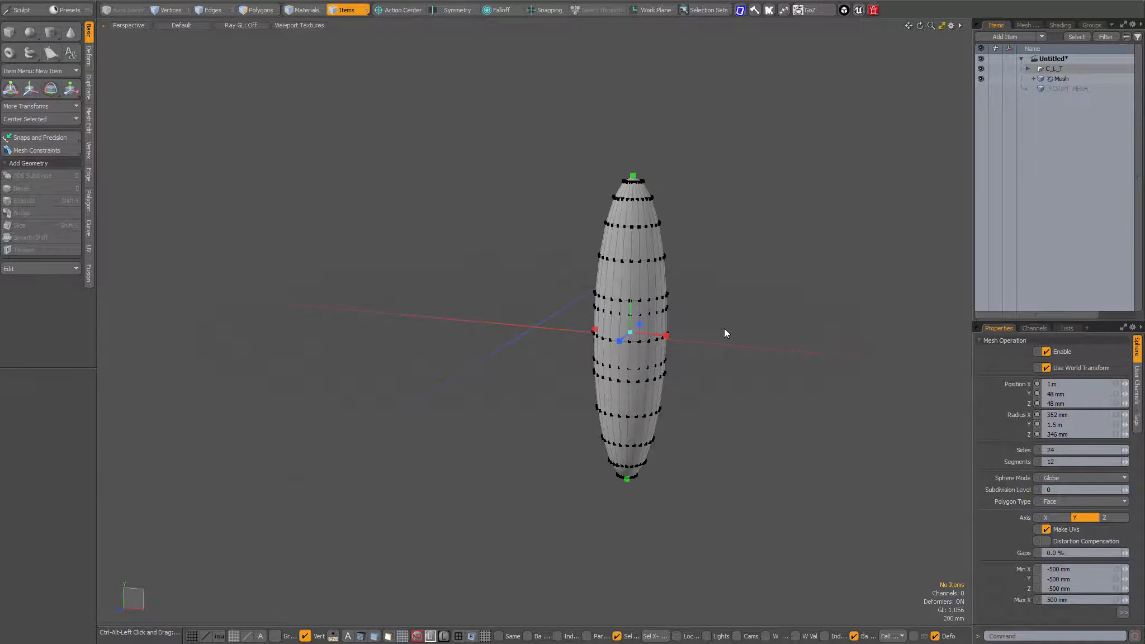
Select Sphere_Inst and disable Sphere_Orig so that only the instance is displayed.
key("ctrl+alt+m")
left_click(714, 285)
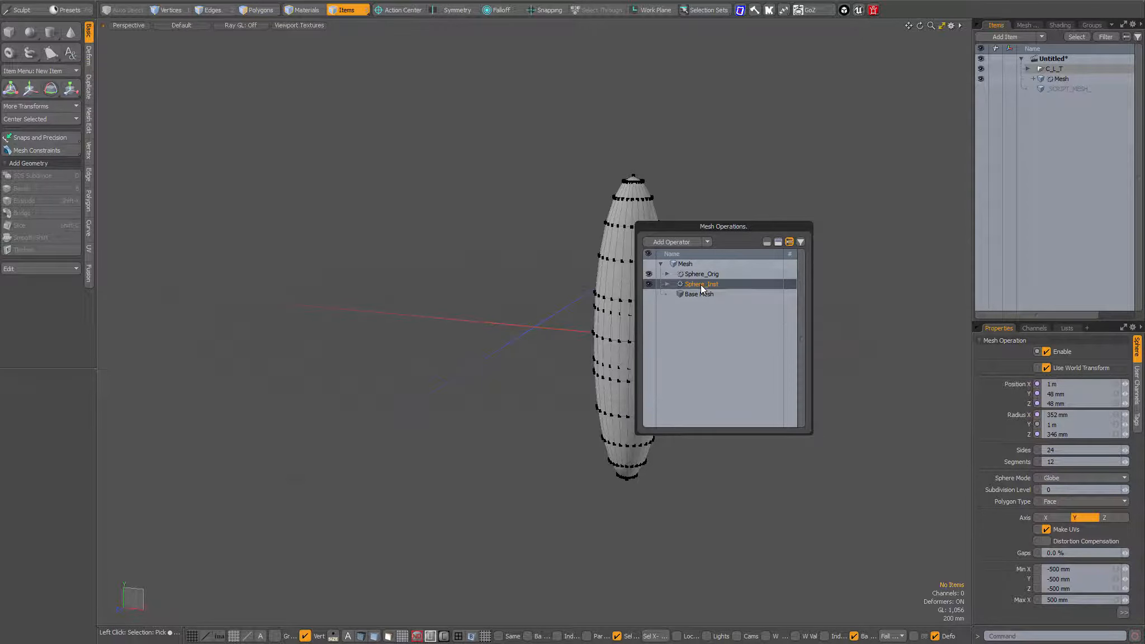
left_click(648, 274)
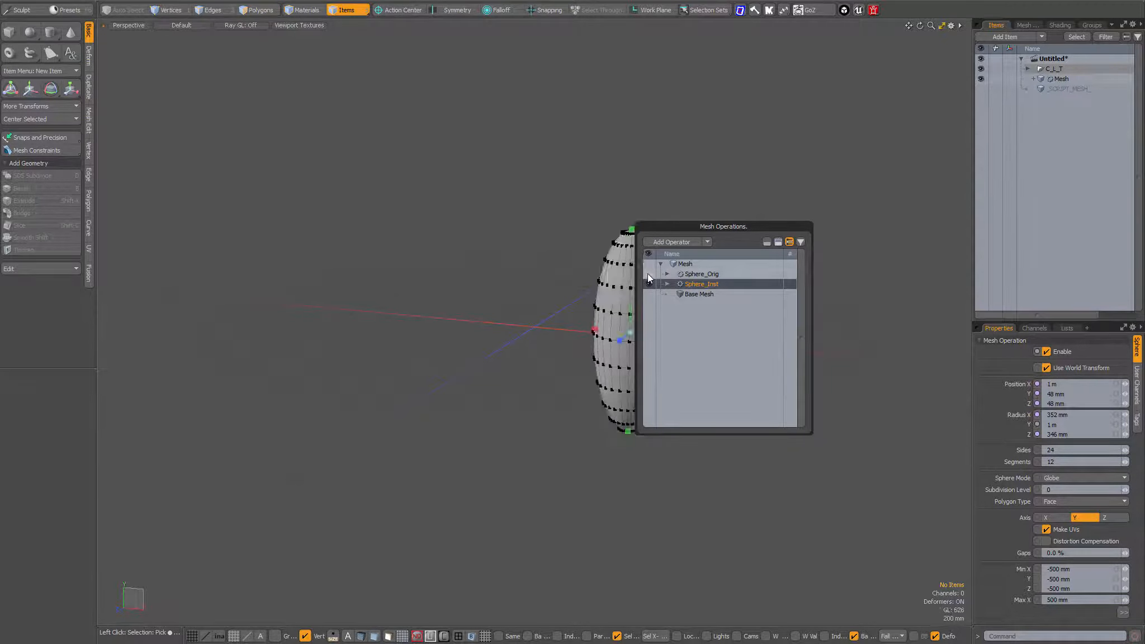
left_click_drag(696, 227, 783, 228)
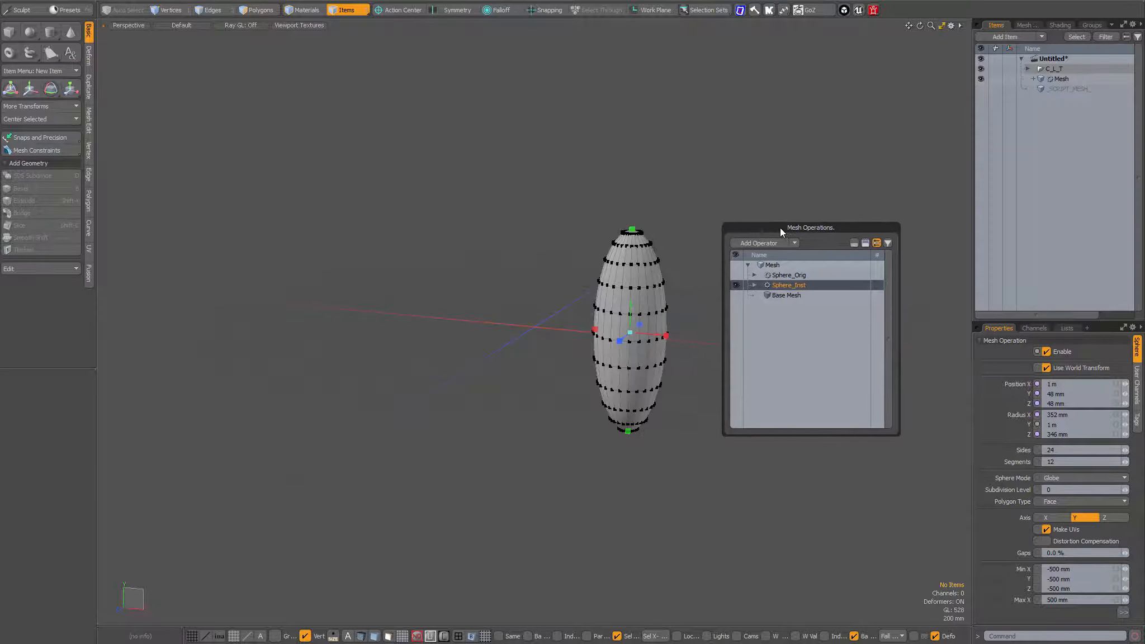
Widen Sphere_Inst to an X radius of about 612 mm and move it away from the original sphere's position.
left_click(667, 336)
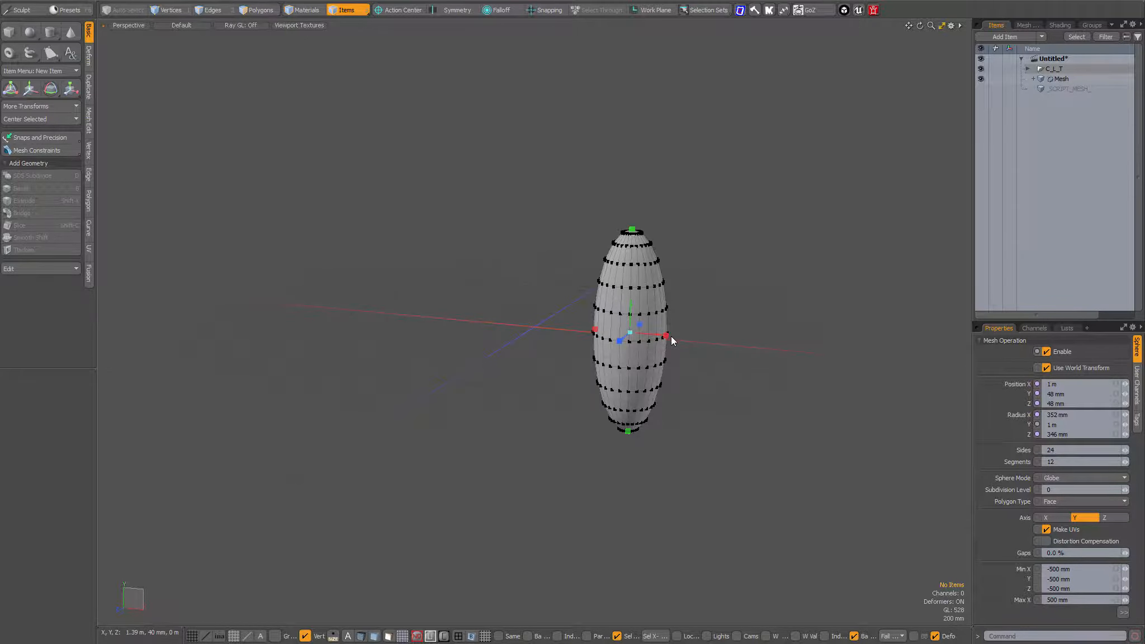
left_click_drag(667, 336, 693, 338)
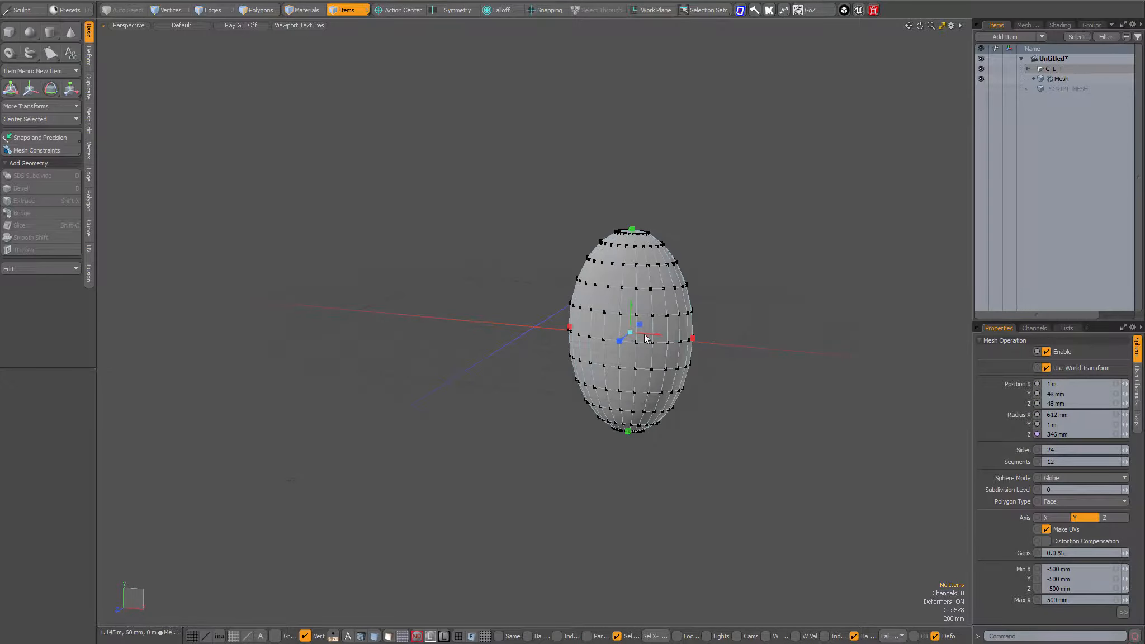
left_click(643, 356)
left_click_drag(656, 334, 522, 366)
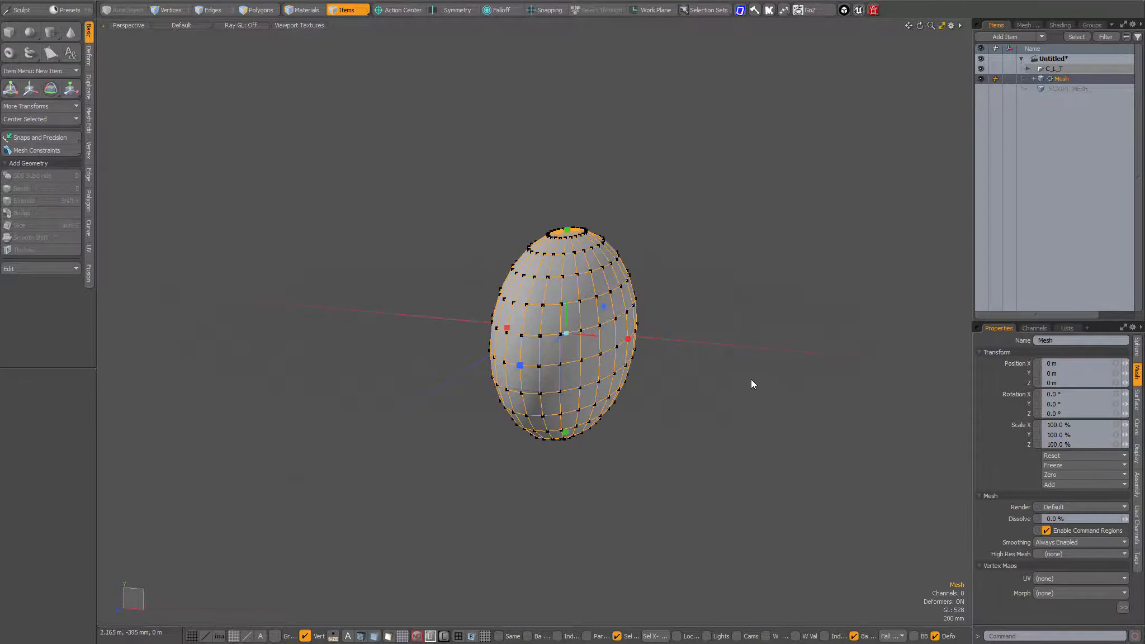
Select Sphere_Orig and enable it again beside the instance.
key("ctrl+m")
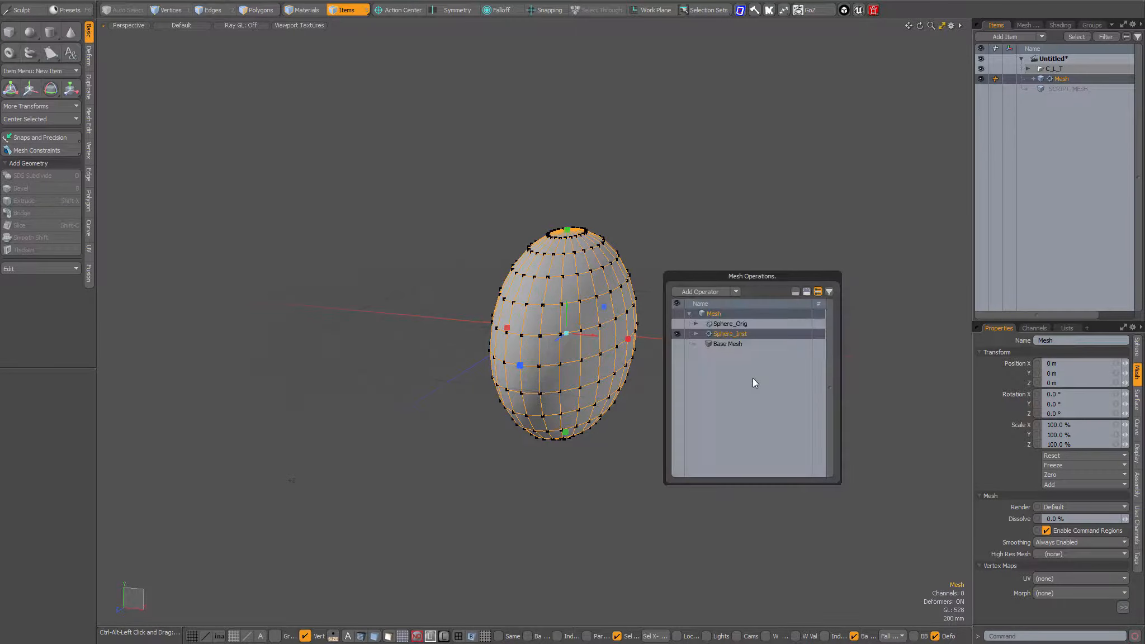
left_click(740, 324)
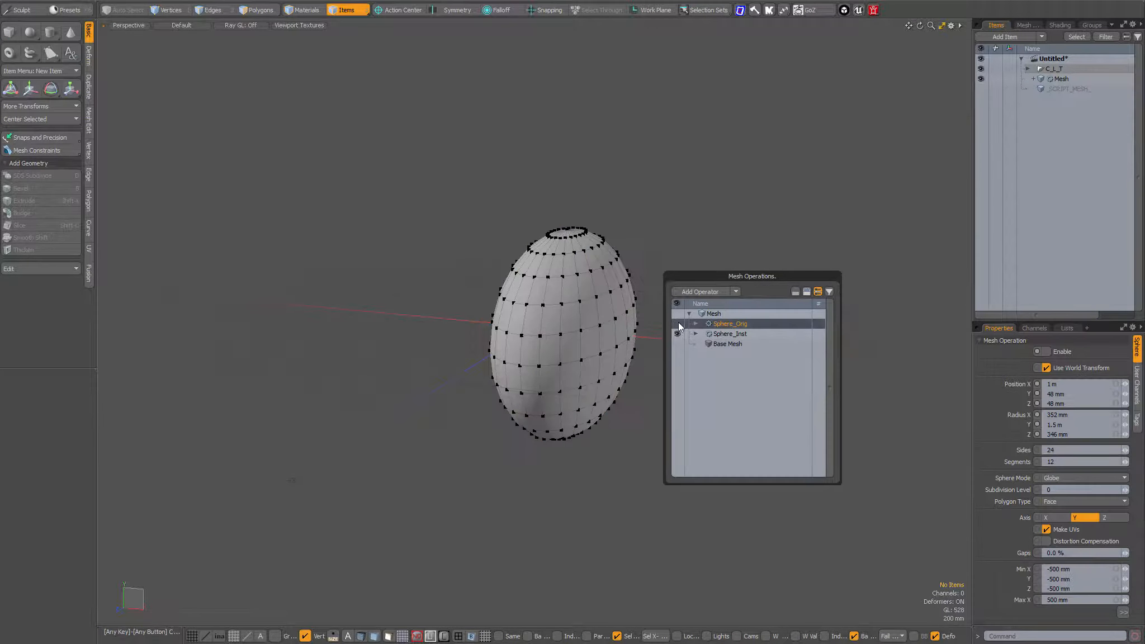
left_click(679, 324)
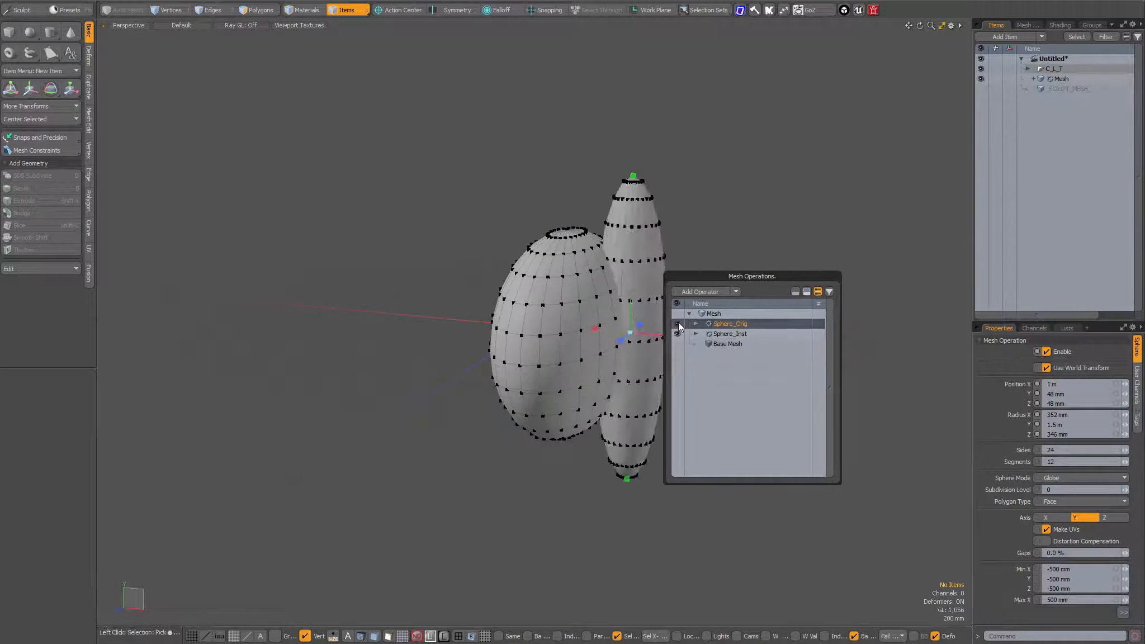
Resize Sphere_Orig to radii of about 562 mm in X and 236 mm in Z, and shorten it in Y.
left_click(727, 221)
left_click_drag(665, 336, 626, 335)
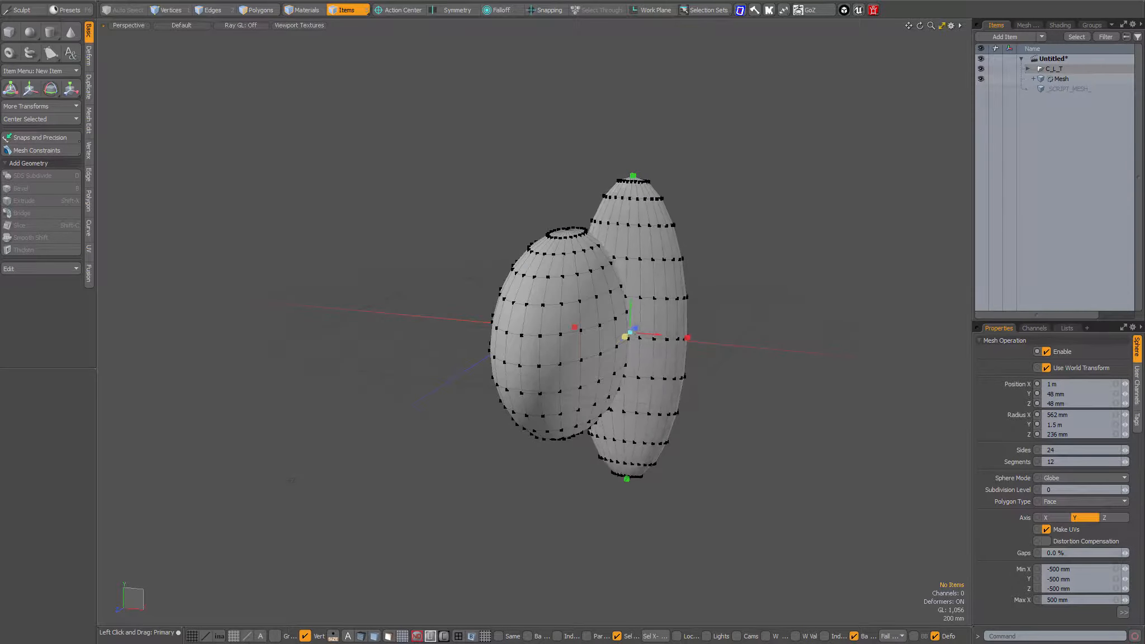
left_click_drag(632, 178, 632, 262)
left_click_drag(733, 320, 699, 323, "alt")
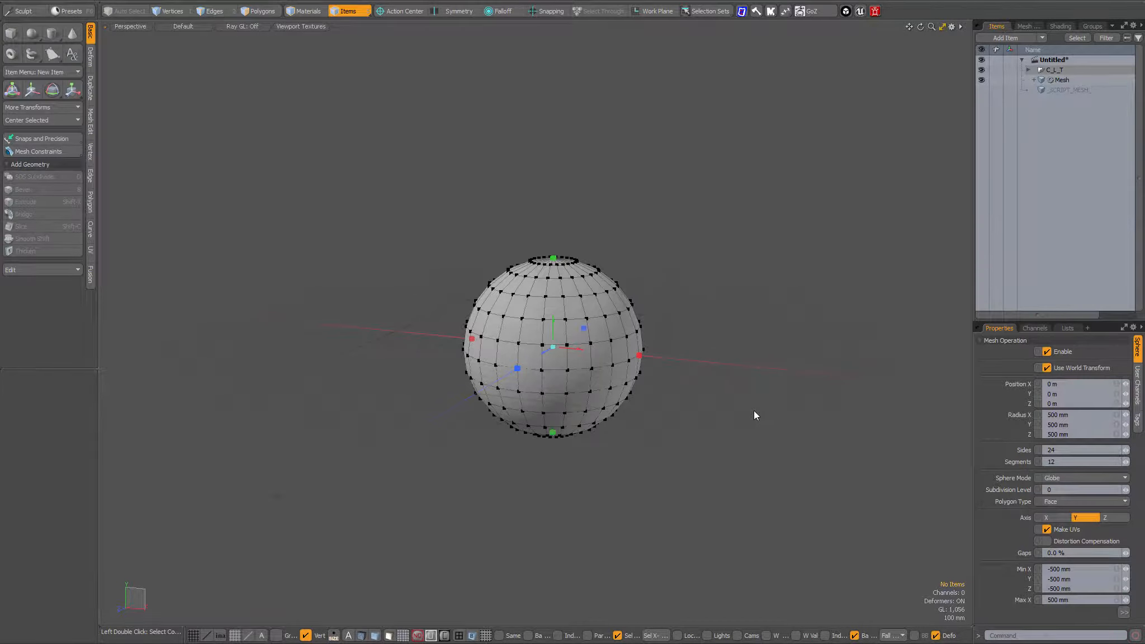
Select Sphere_Inst and override its X position with 3 m to separate it from the original sphere.
key("F7")
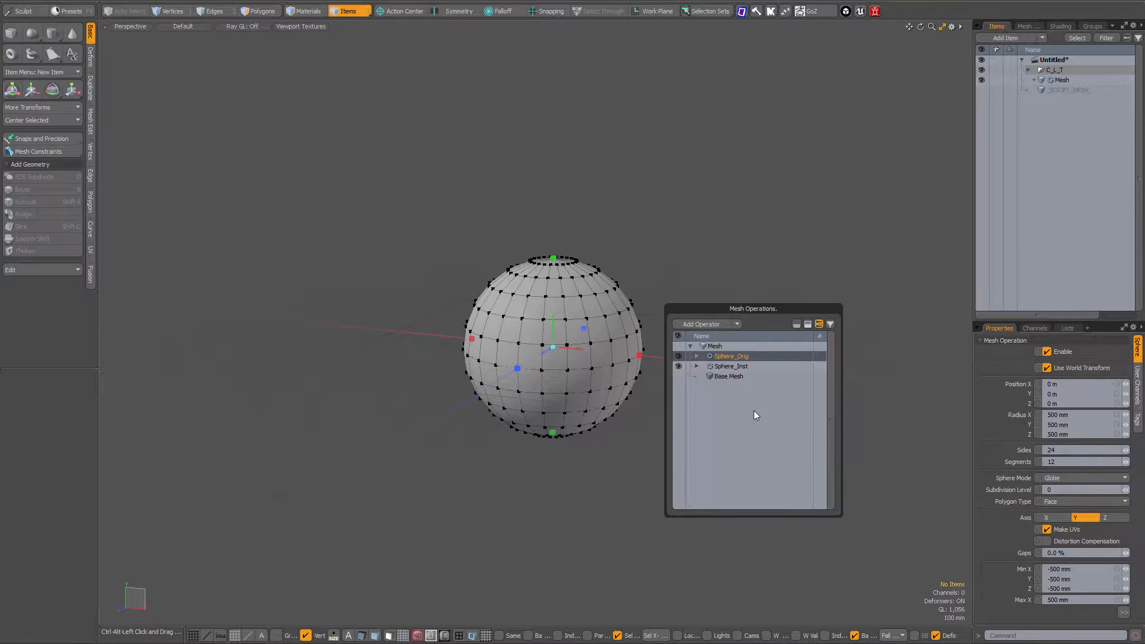
left_click(728, 366)
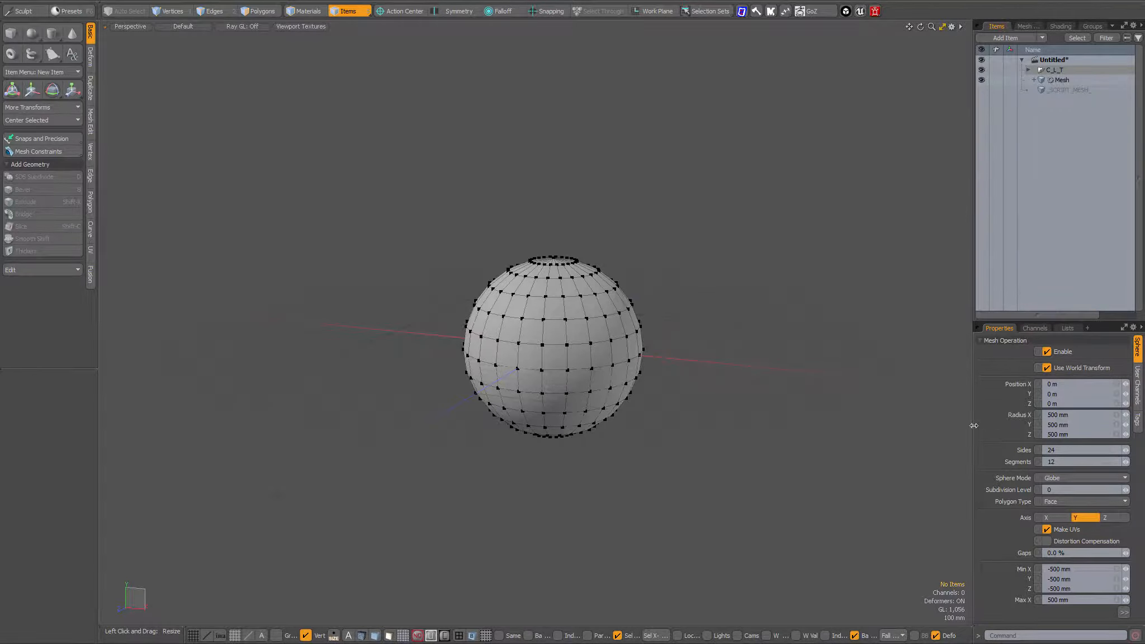
left_click(1062, 386)
type("3")
key("Return")
key("a")
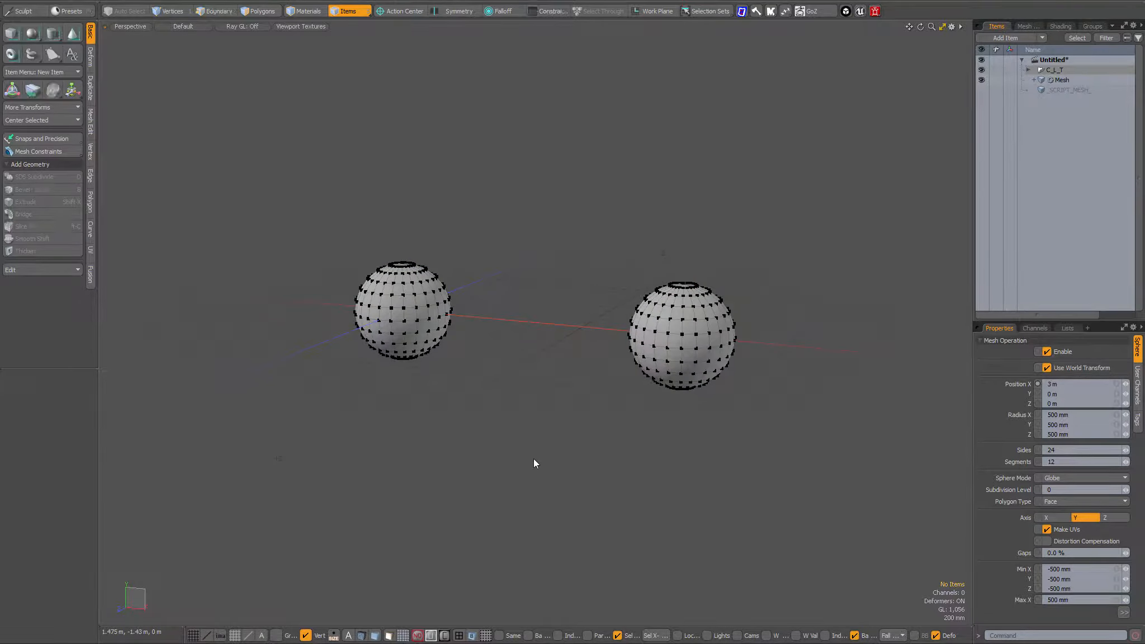
Resize Sphere_Orig to radii of about 850 mm in X, 770 mm in Y and 1.035 m in Z.
key("ctrl+alt+m")
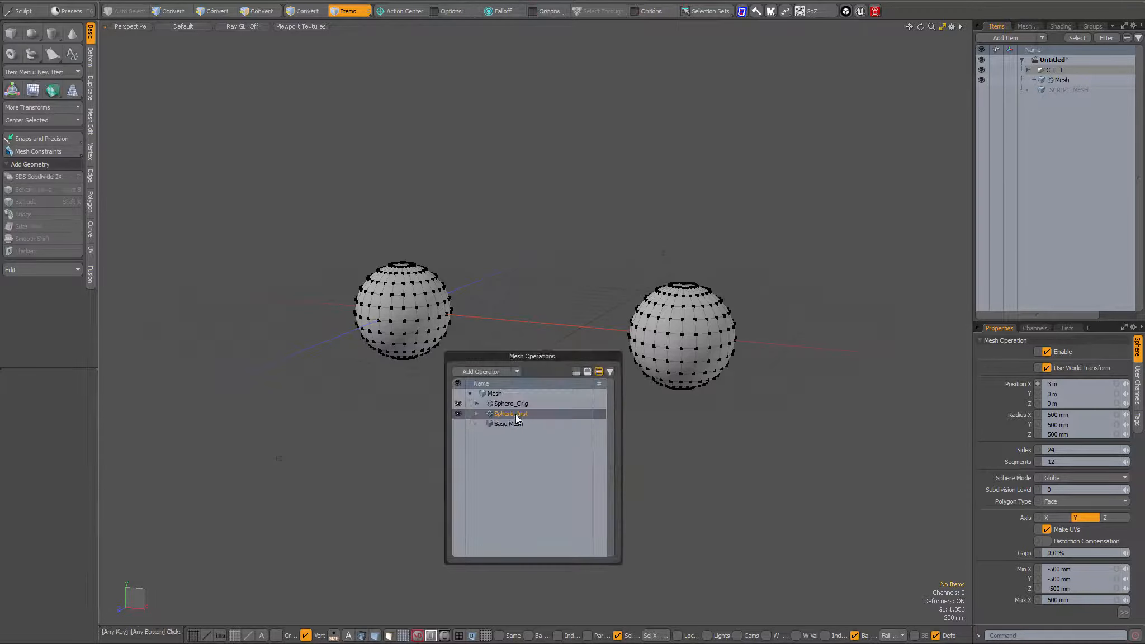
left_click(516, 405)
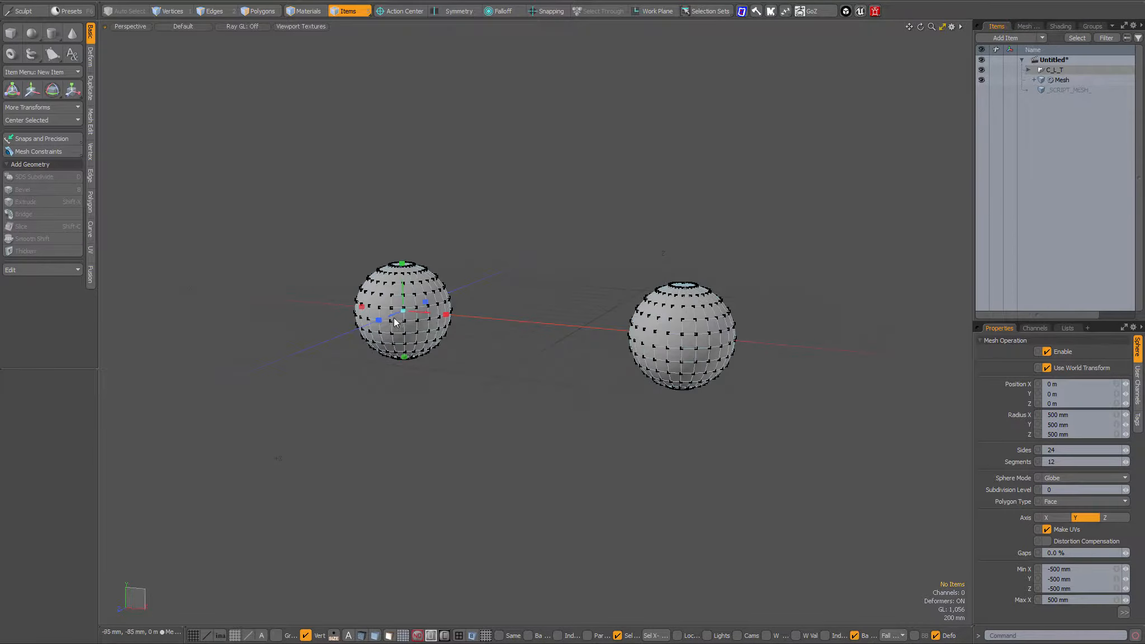
left_click_drag(379, 320, 364, 326)
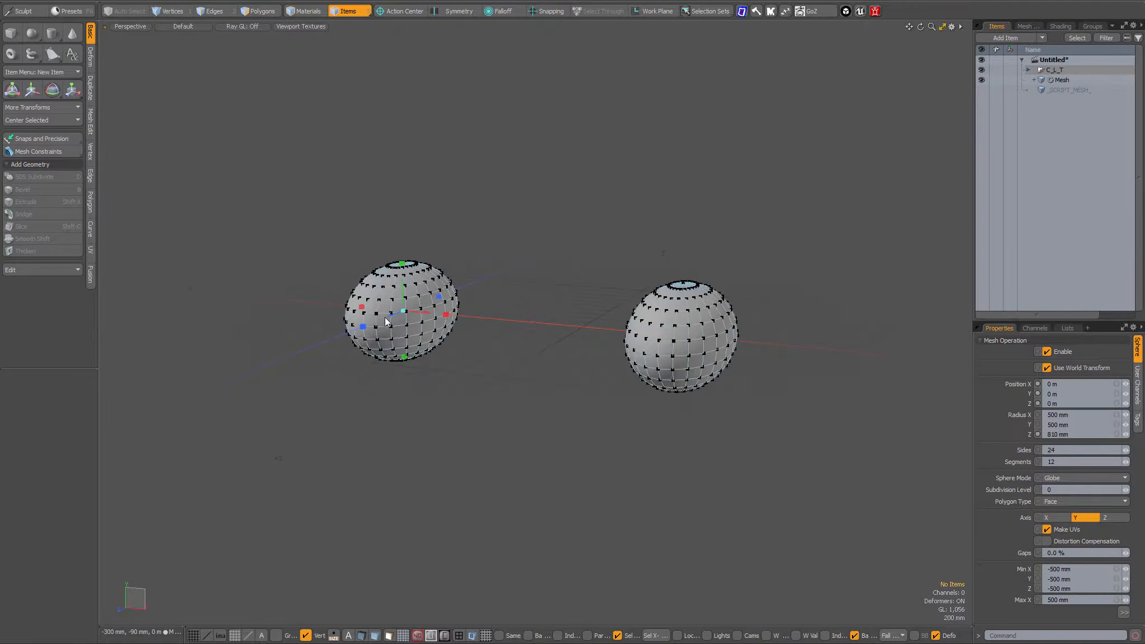
left_click_drag(402, 266, 402, 237)
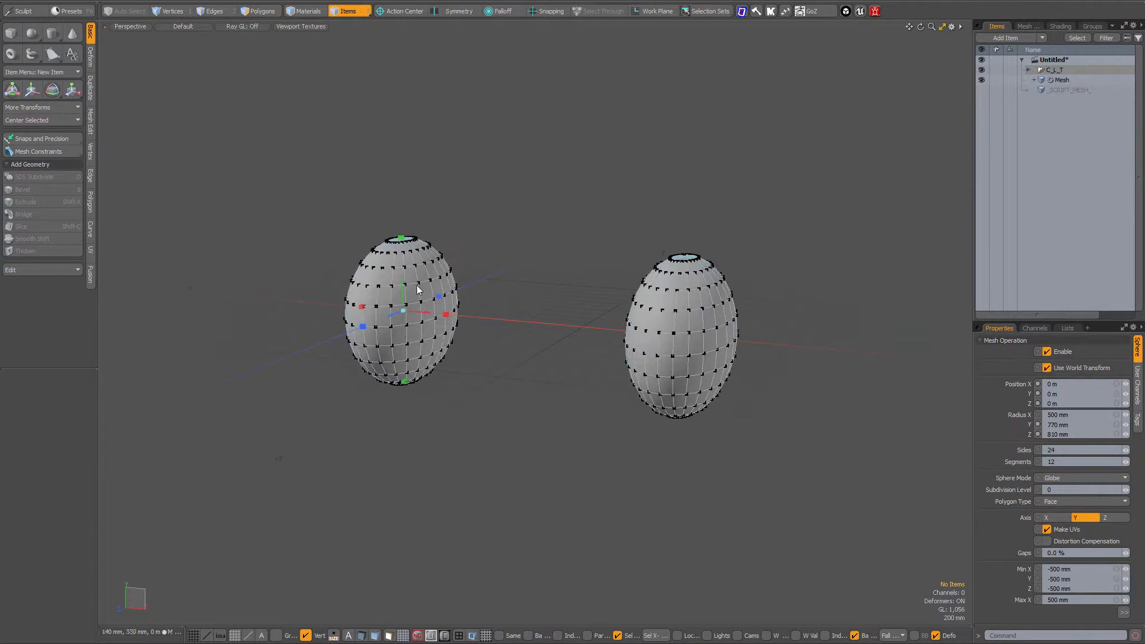
mouse_move(446, 315)
left_mouse_down()
mouse_move(478, 317)
mouse_move(431, 325)
left_mouse_up()
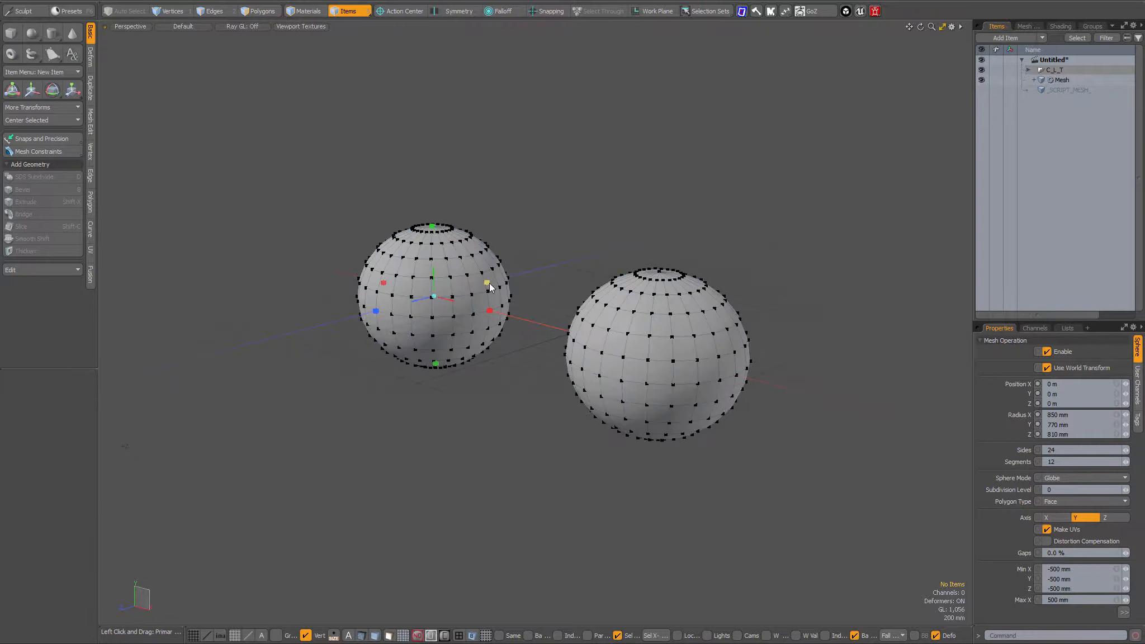
left_click_drag(487, 284, 501, 279)
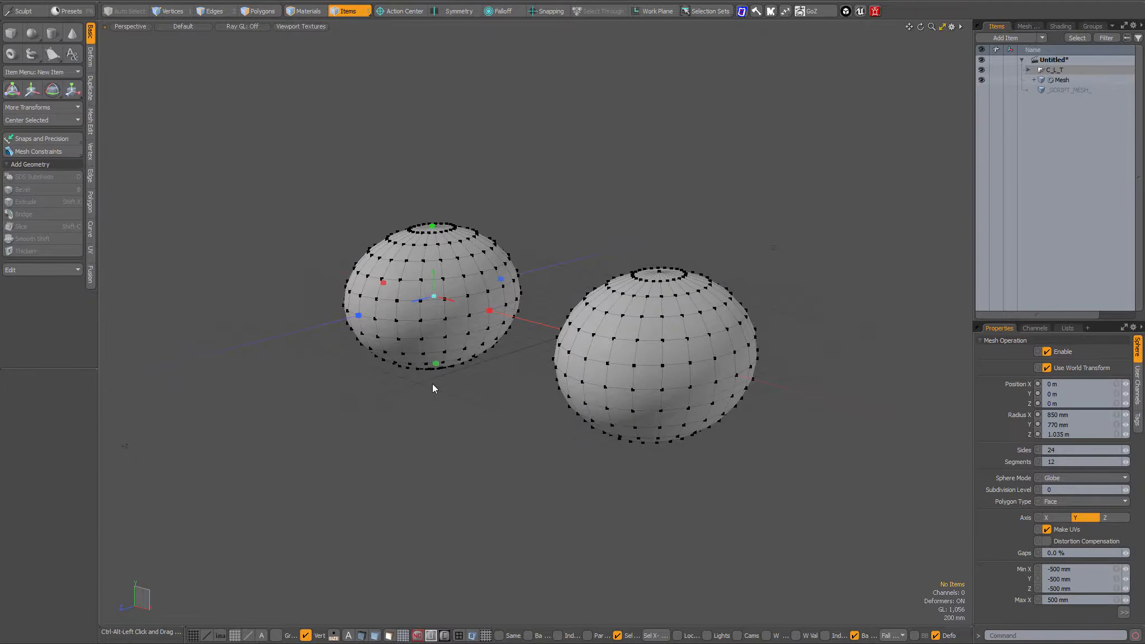
Select Sphere_Inst and examine its overridden X position and its inherited position and radius channels.
key("F3")
left_click(420, 339)
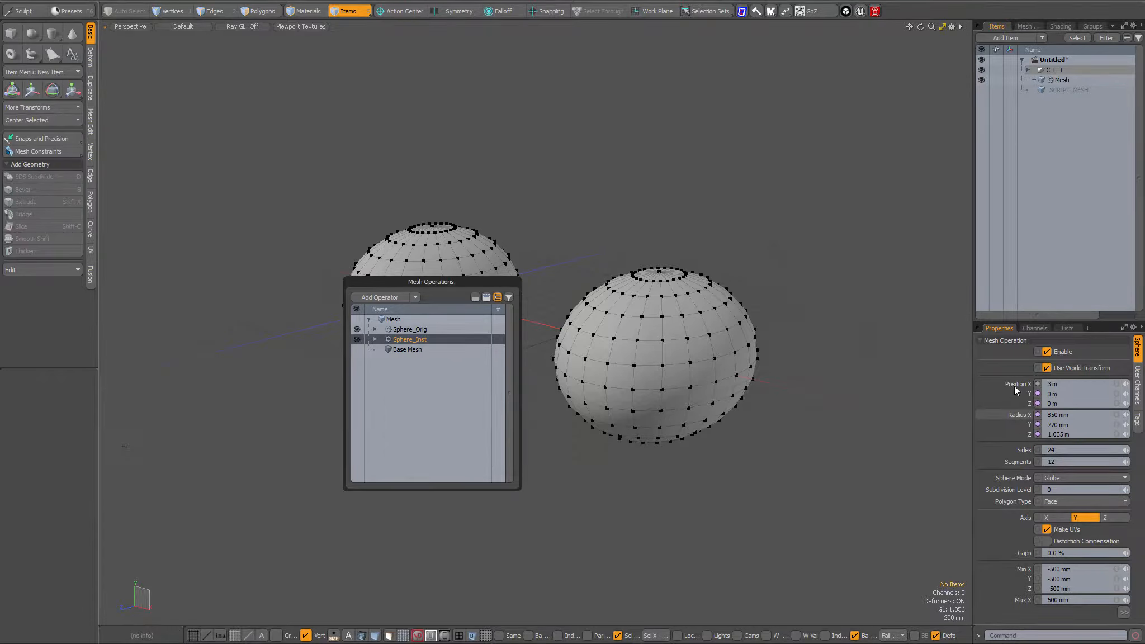
left_click(869, 388)
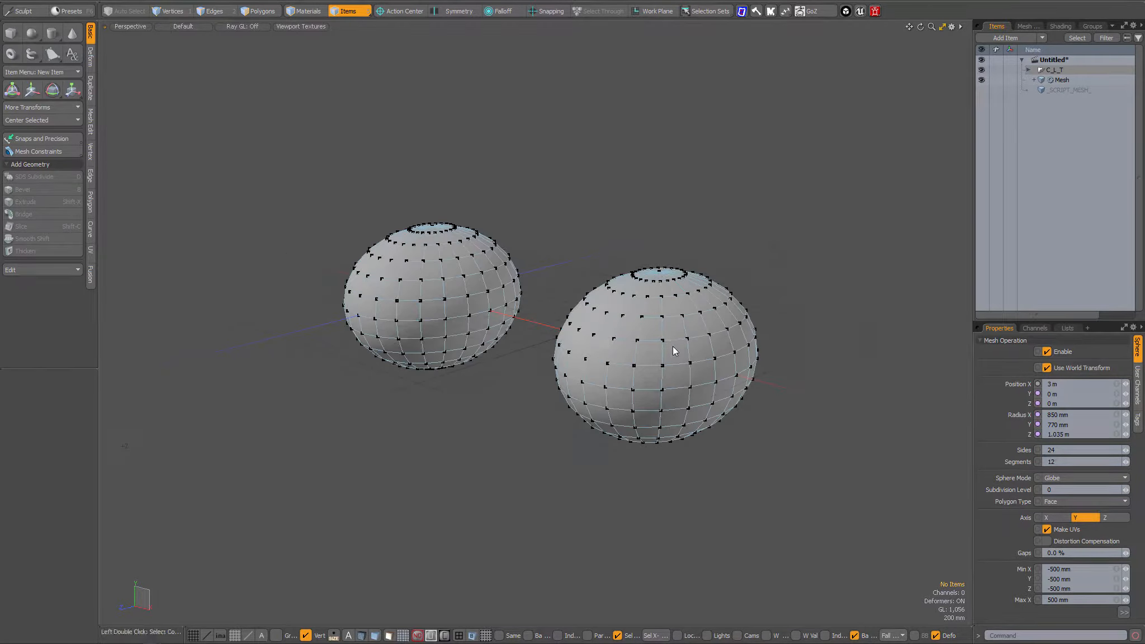
Select Sphere_Orig and raise it to a Y position of about 725 mm.
key("ctrl+alt+m")
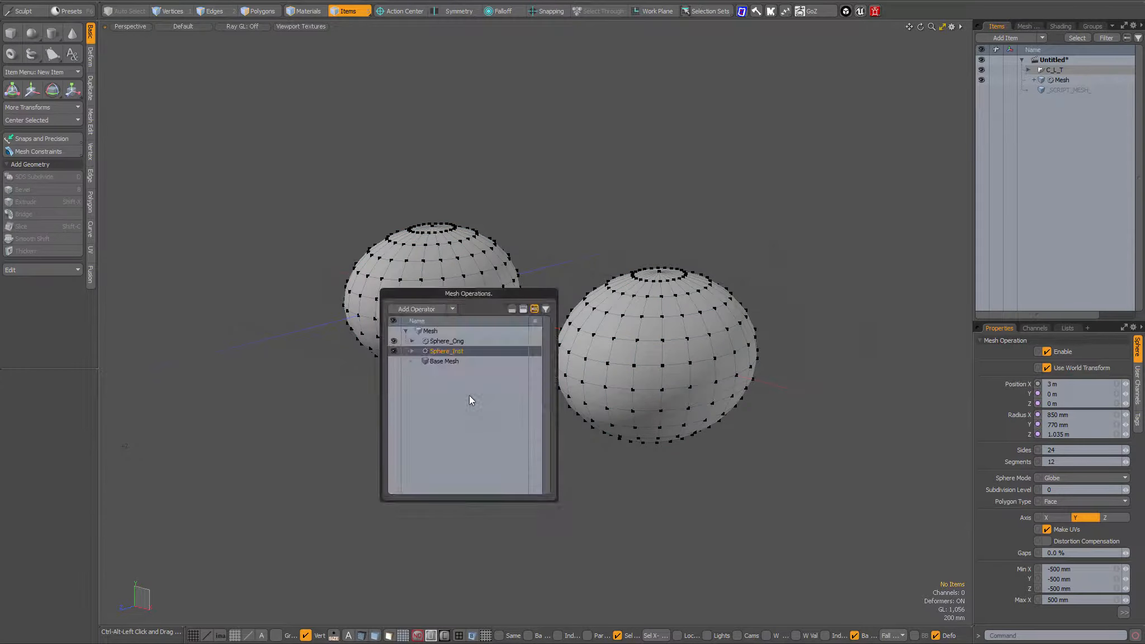
left_click(453, 341)
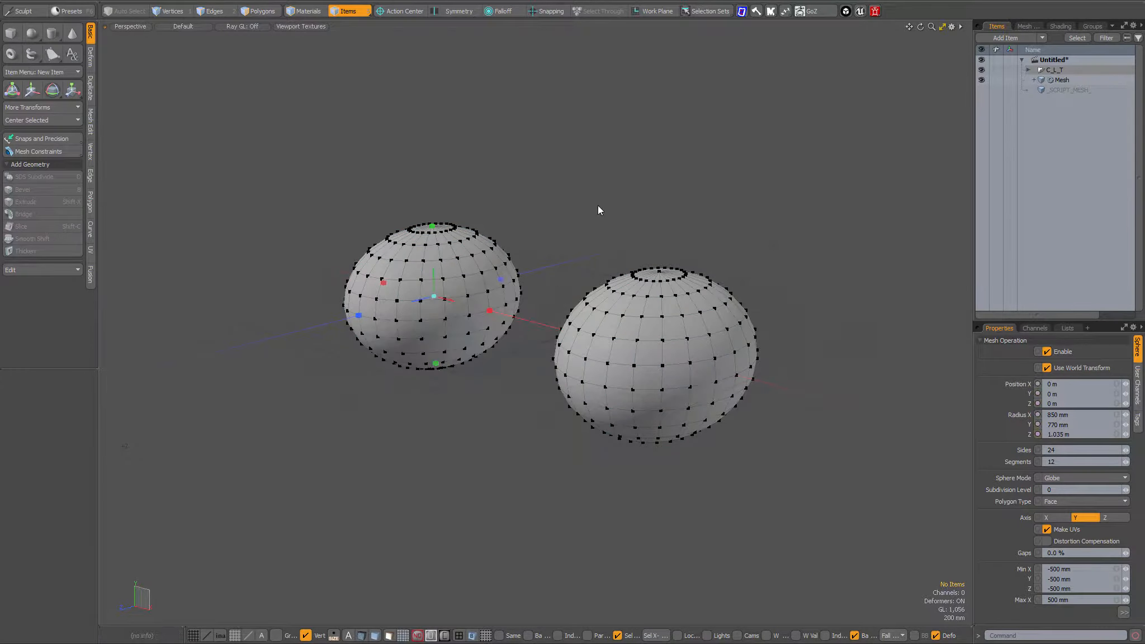
left_click_drag(433, 273, 432, 201)
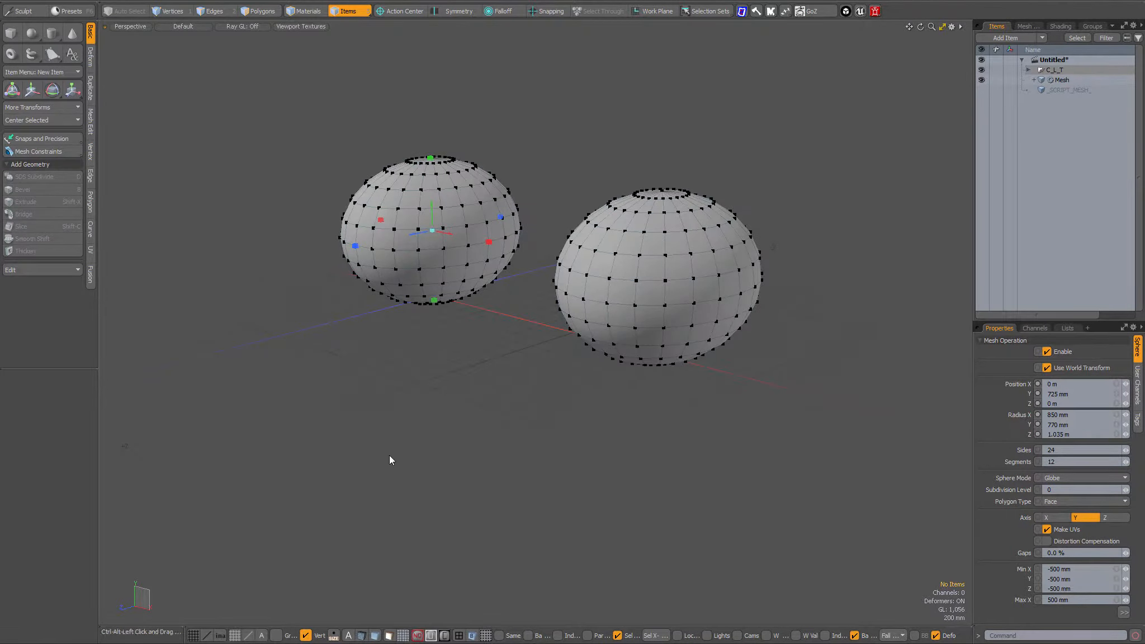
Select Sphere_Inst and override its Y position with 1 m.
key("ctrl+alt+m")
left_click(377, 412)
left_click(1064, 393)
type("1")
key("Return")
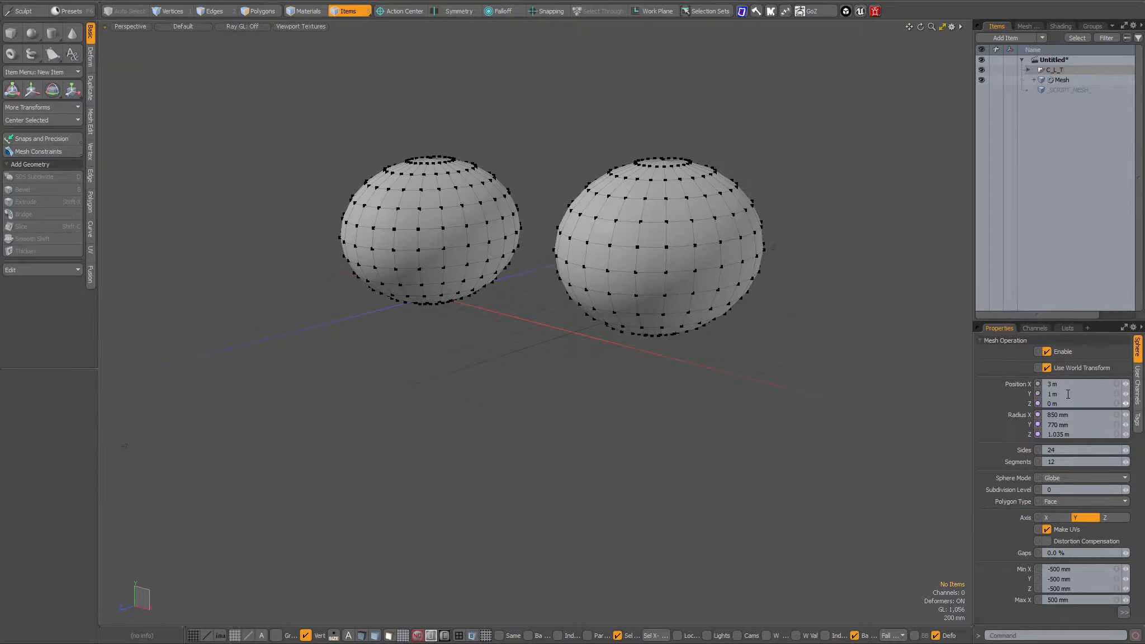
Select Sphere_Orig and move it to about -485 mm in X and 1.145 m in Y.
key("F7")
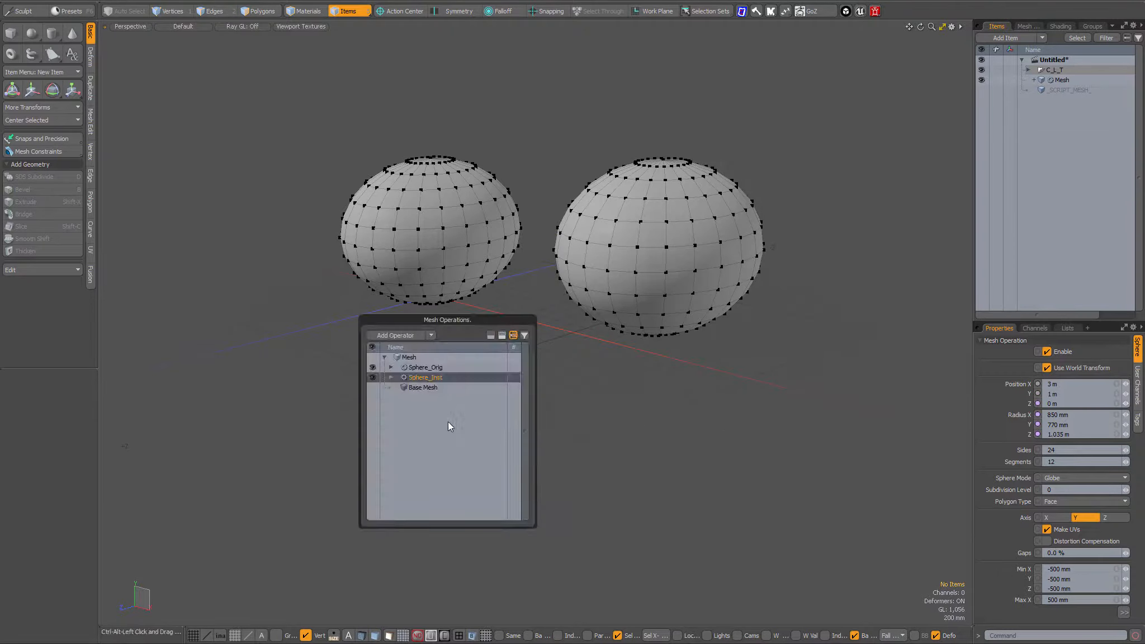
left_click(428, 367)
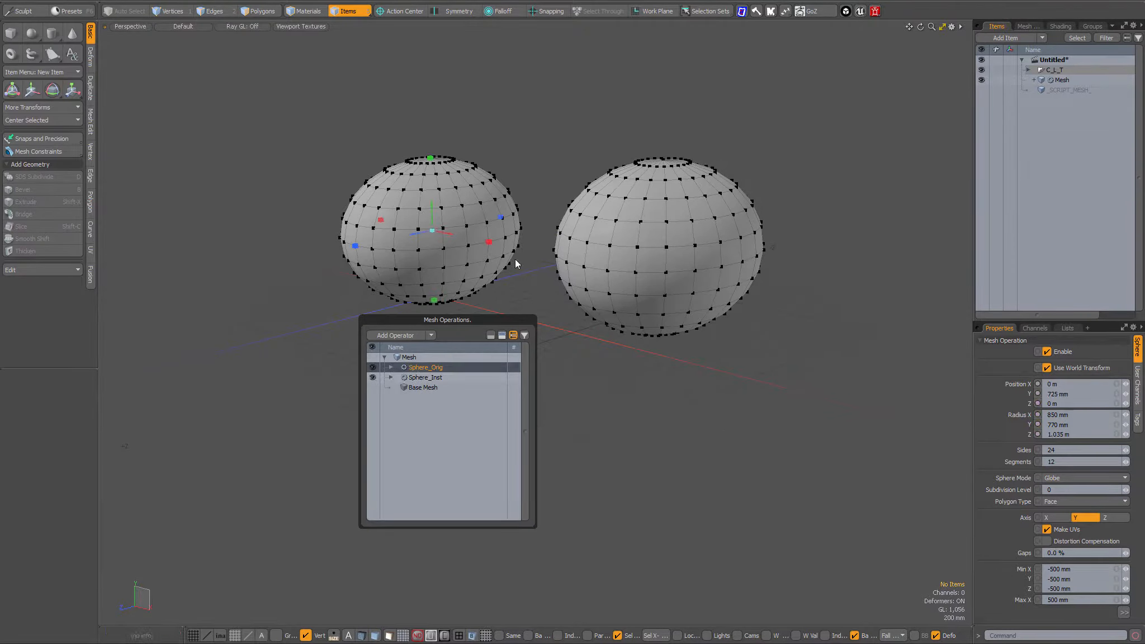
left_click_drag(432, 214, 415, 189)
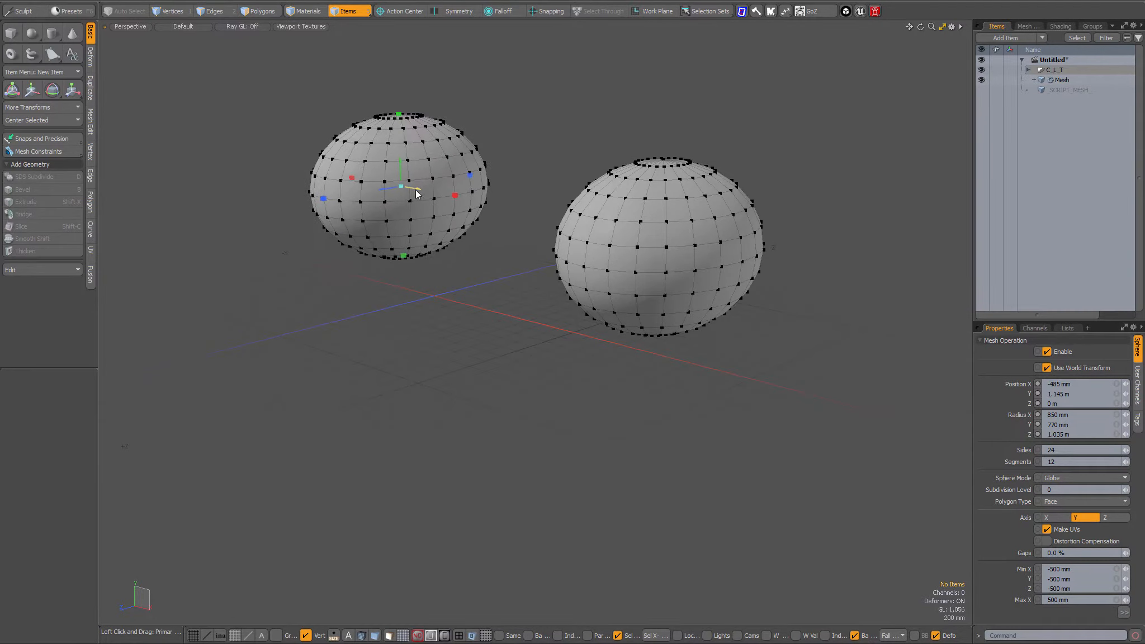
Select Sphere_Inst and examine its overridden X and Y positions alongside its inherited Z position and radius channels.
key("F7")
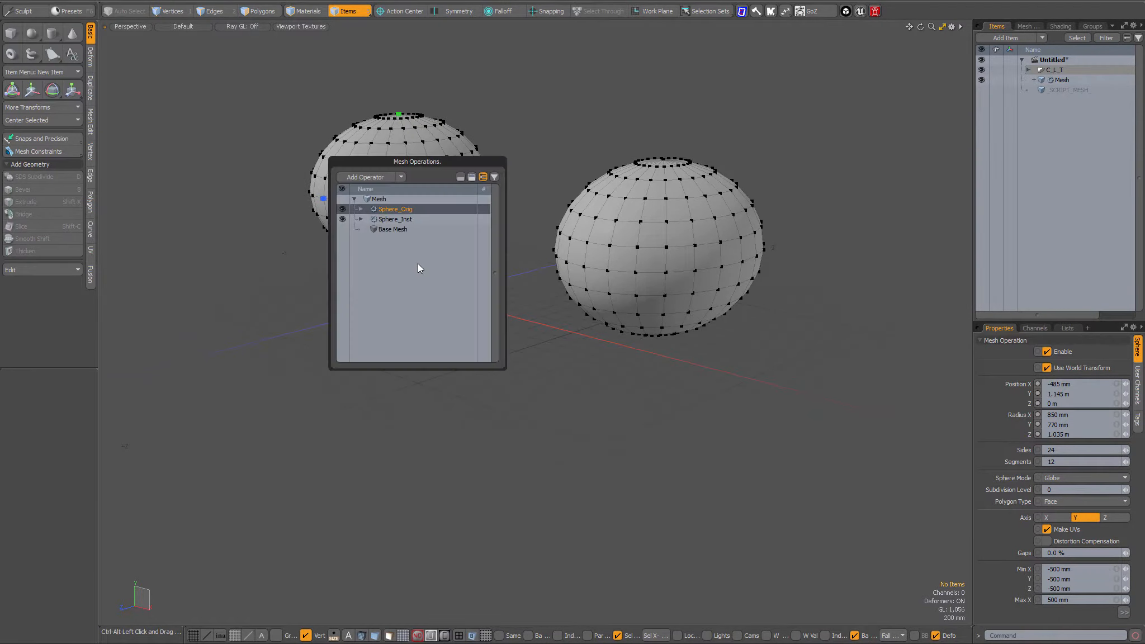
left_click(394, 219)
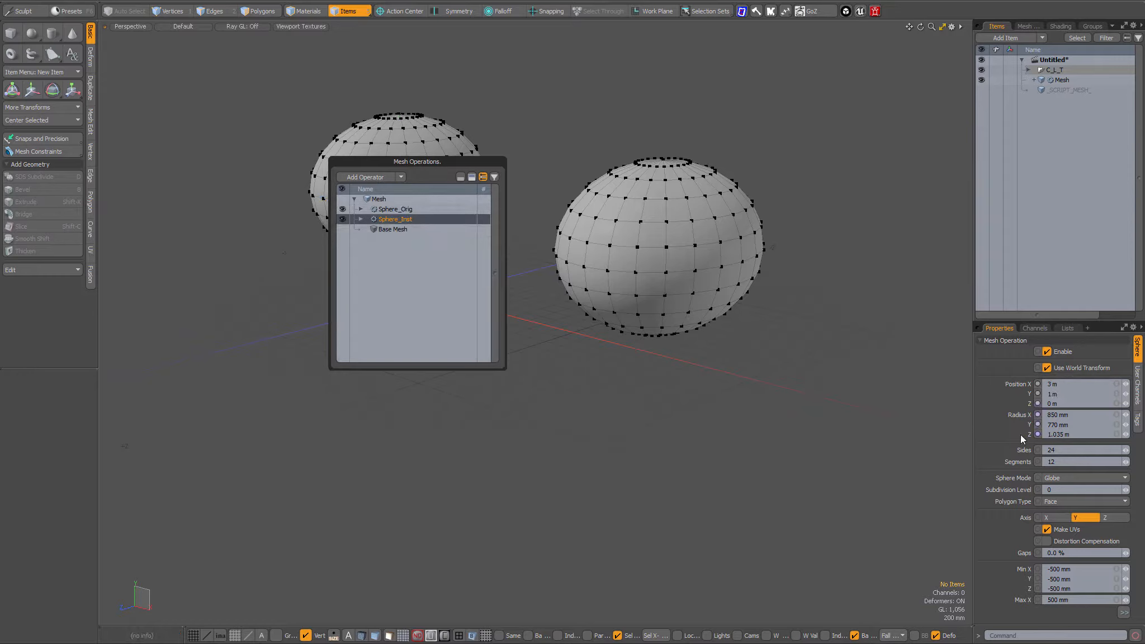
left_click(549, 354)
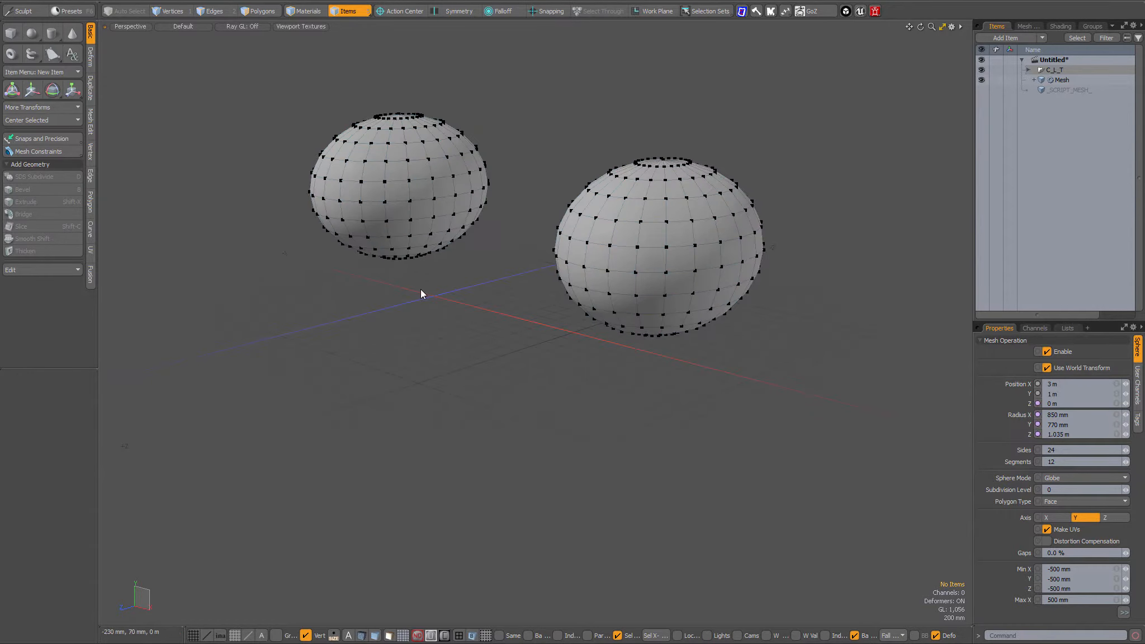
Select Sphere_Orig and move it to about -310 mm in X, 745 mm in Y and 795 mm in Z.
key("F7")
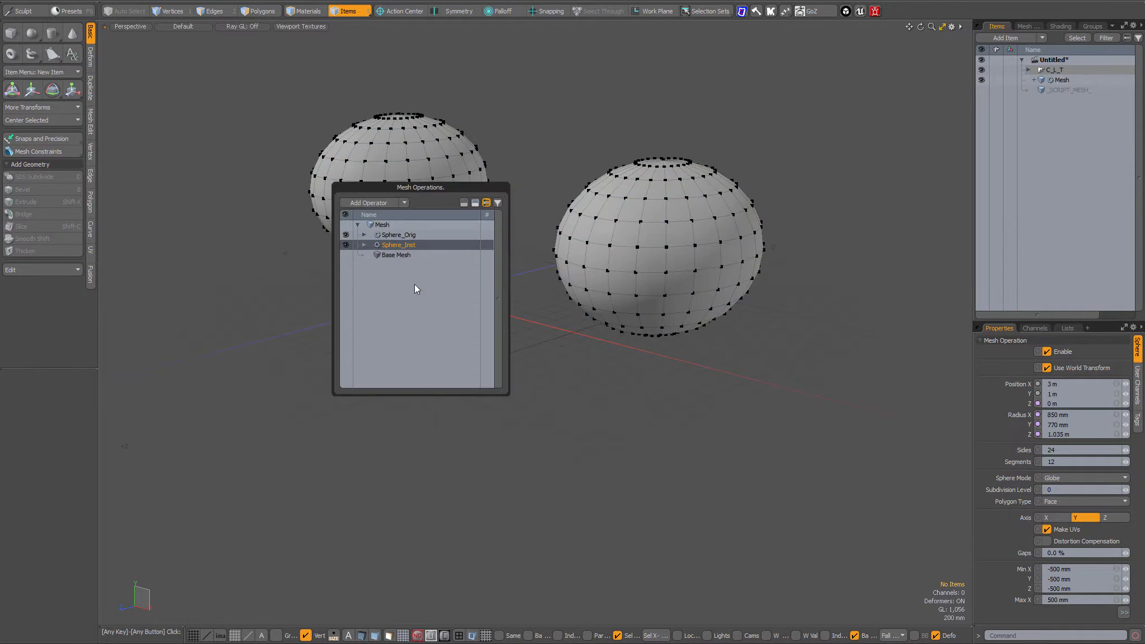
left_click(398, 236)
left_click_drag(378, 189, 321, 200)
left_click_drag(344, 169, 353, 219)
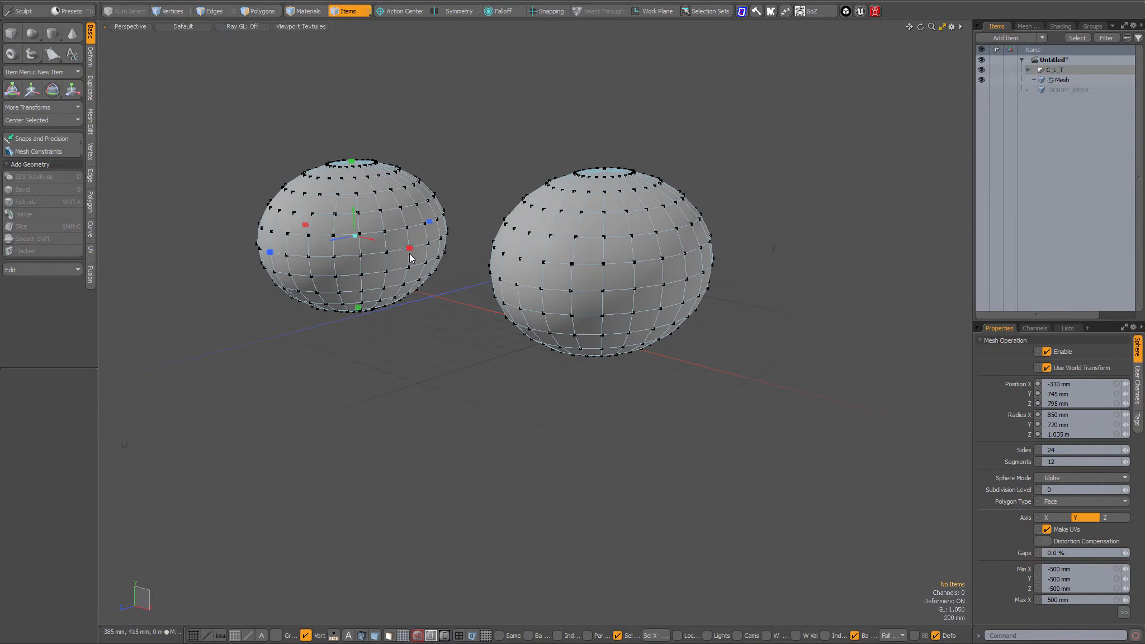
Resize Sphere_Orig to radii of about 570 mm in X, 280 mm in Y and 590 mm in Z.
left_click_drag(409, 248, 391, 243)
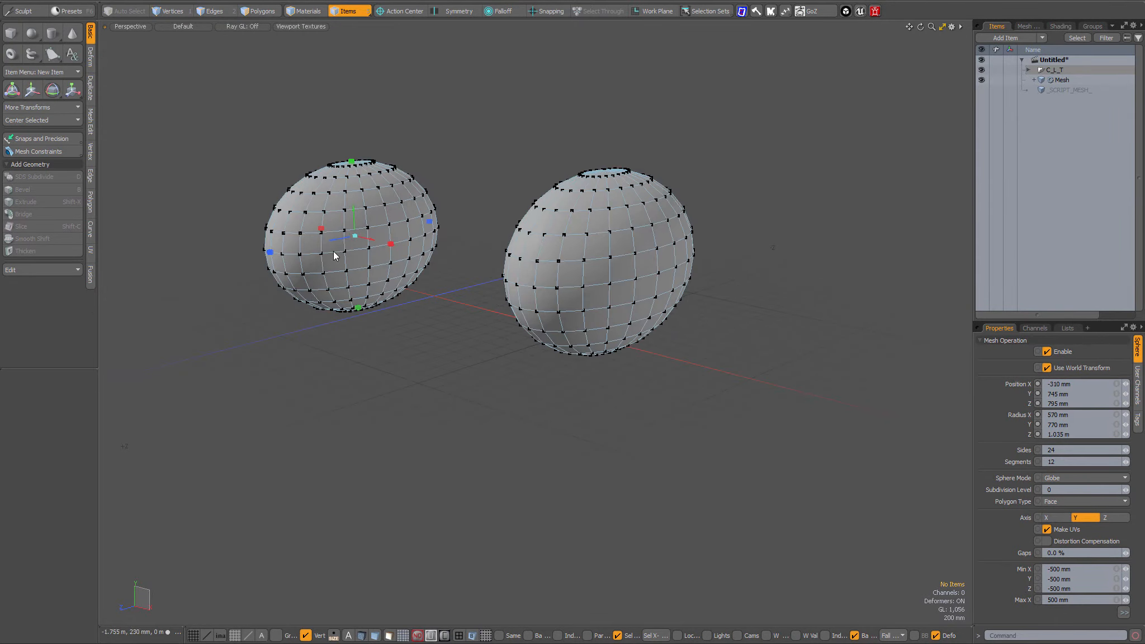
left_click_drag(271, 252, 304, 245)
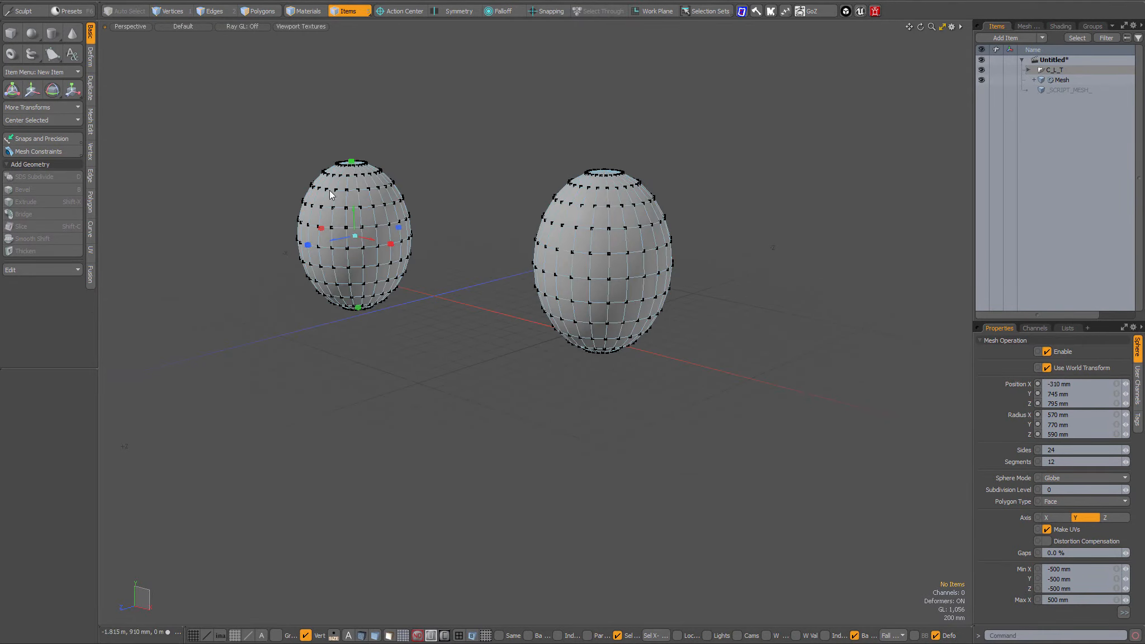
left_click_drag(353, 163, 353, 209)
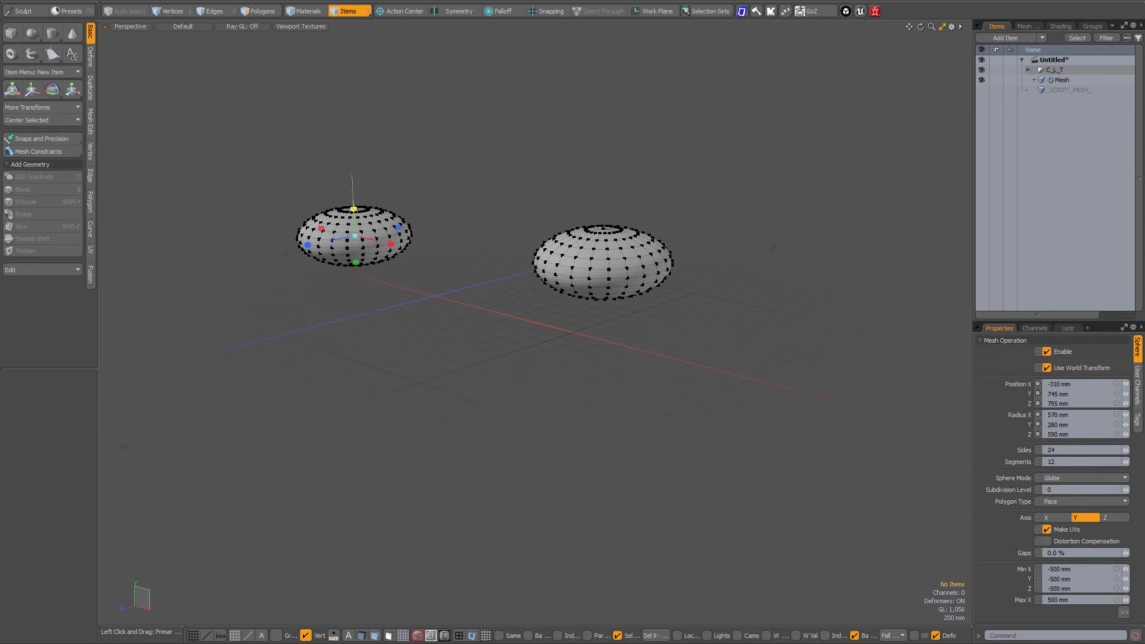